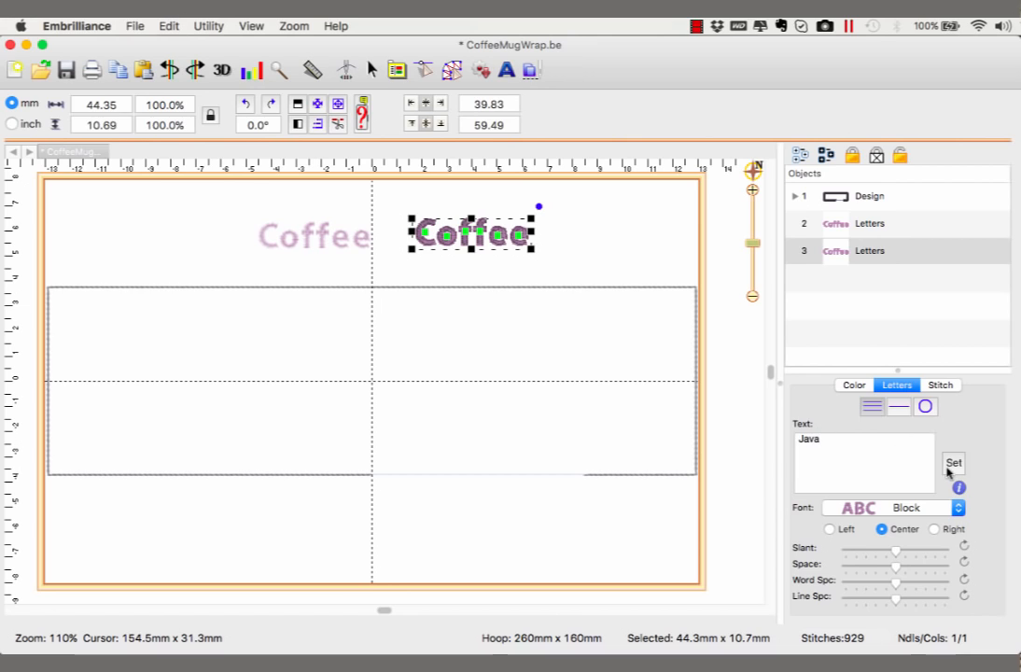
# Apply the text Java to the second Coffee lettering, and paste another copy inside the rectangle's upper area reading Mocha.
pyautogui.click(953, 462)
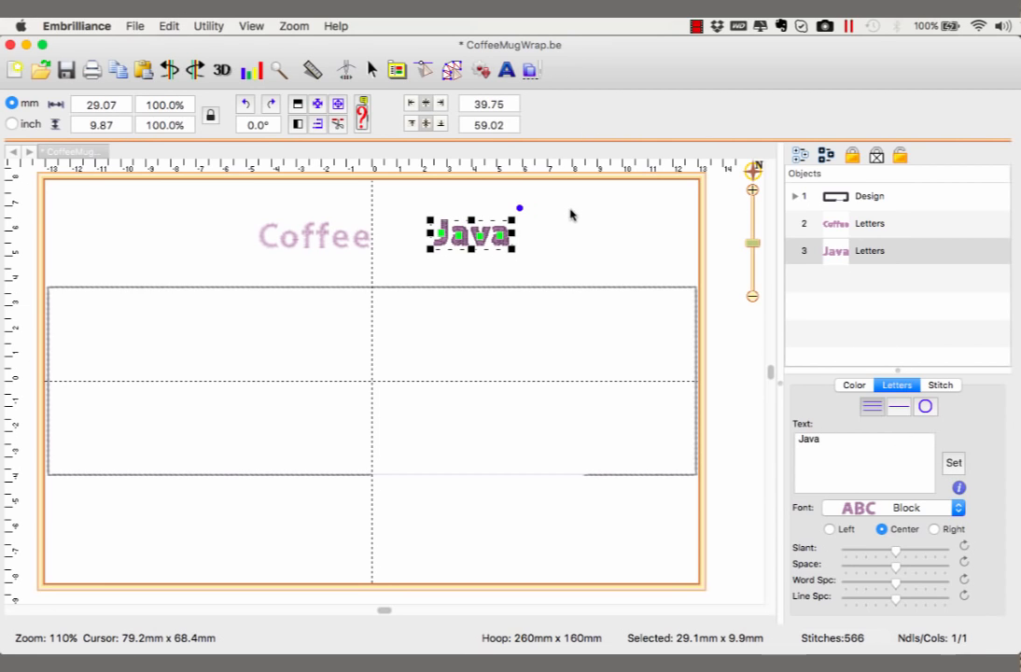
pyautogui.press('cmd+v')
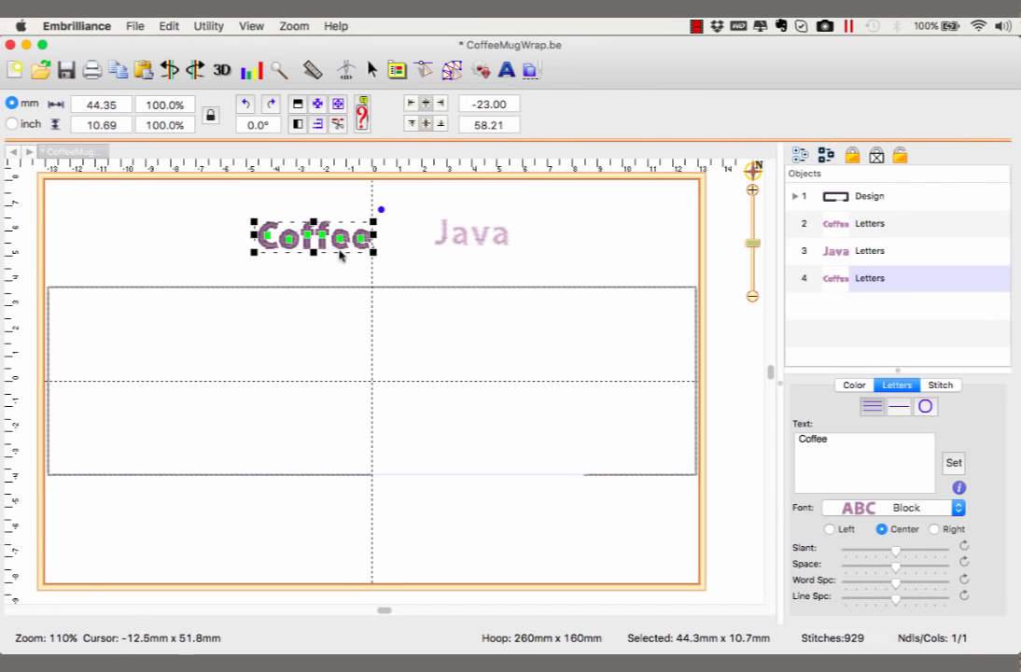
pyautogui.moveTo(337, 251); pyautogui.dragTo(346, 328)
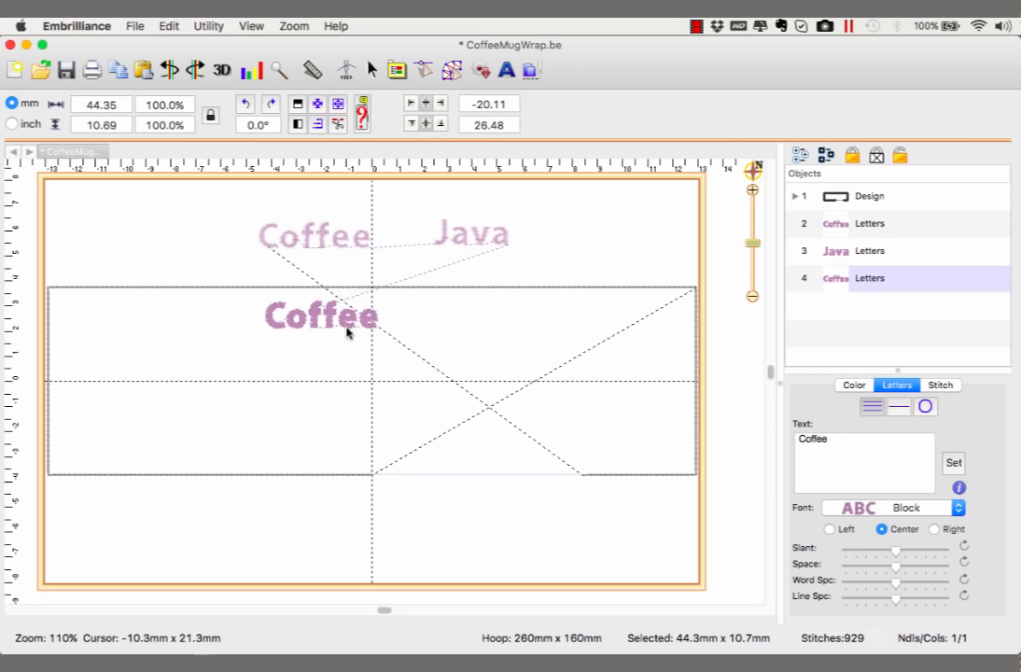
pyautogui.doubleClick(821, 438)
pyautogui.write('Mocha')
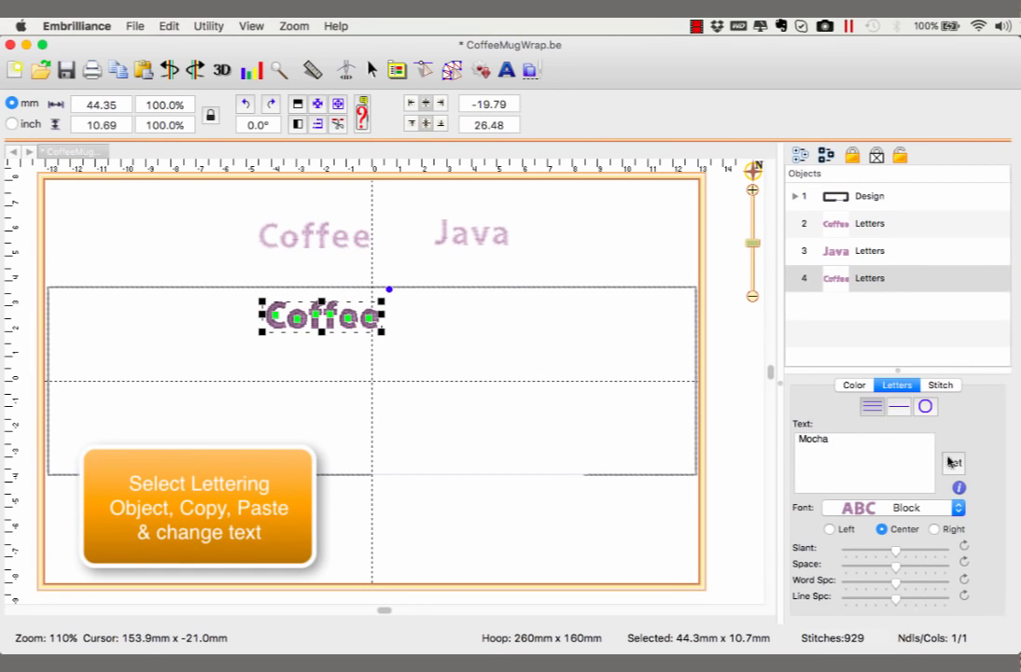
pyautogui.click(952, 462)
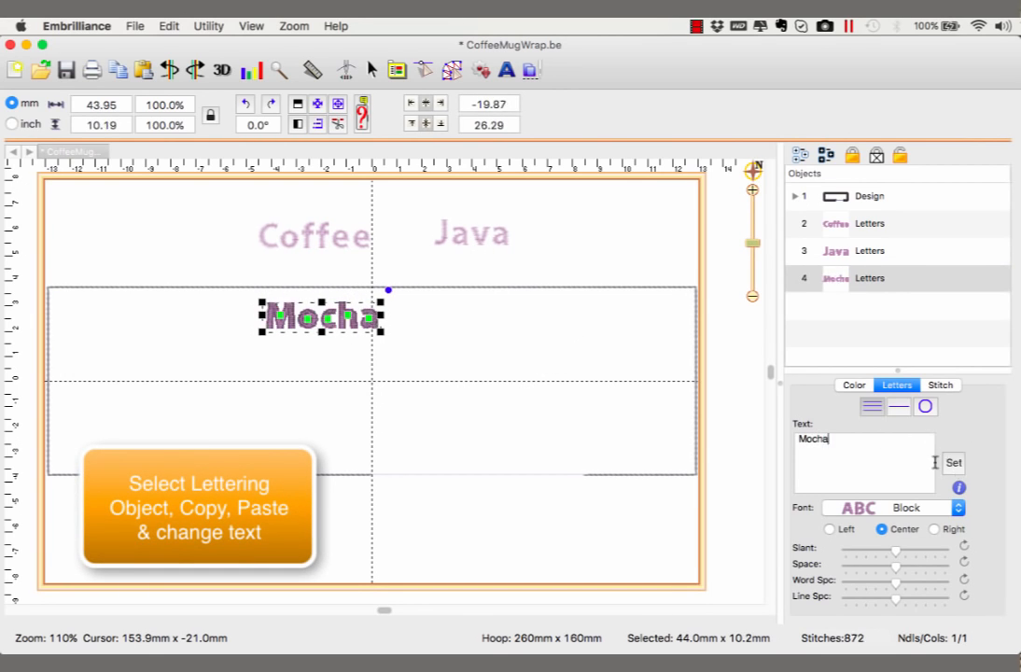
# Paste another Coffee lettering, place it beside Mocha inside the rectangle, and change its text to Latte.
pyautogui.press('super+v')
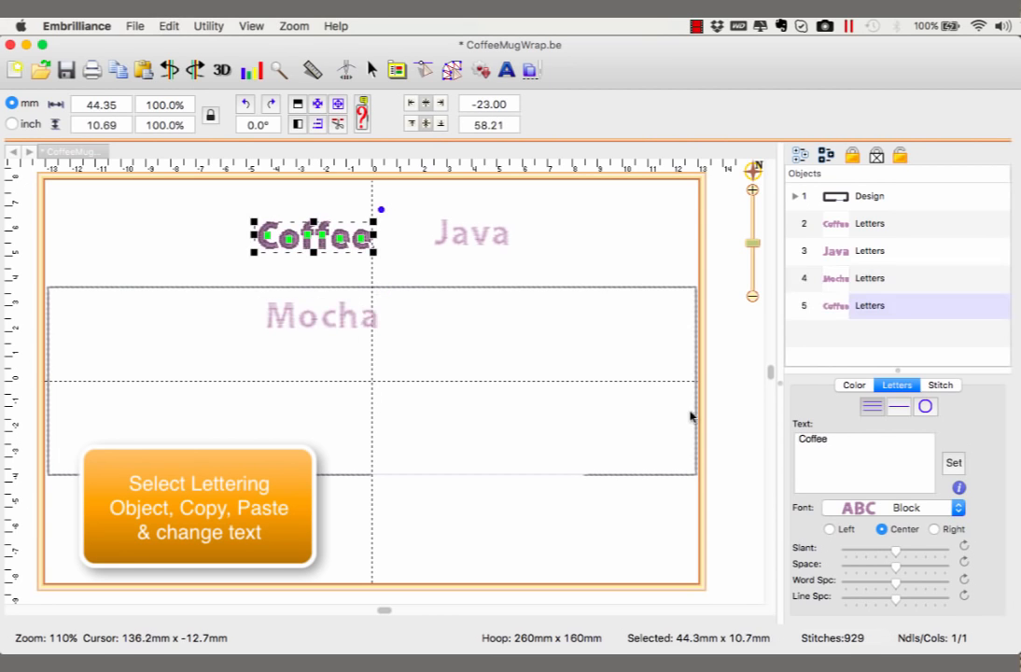
pyautogui.moveTo(294, 216); pyautogui.dragTo(495, 349)
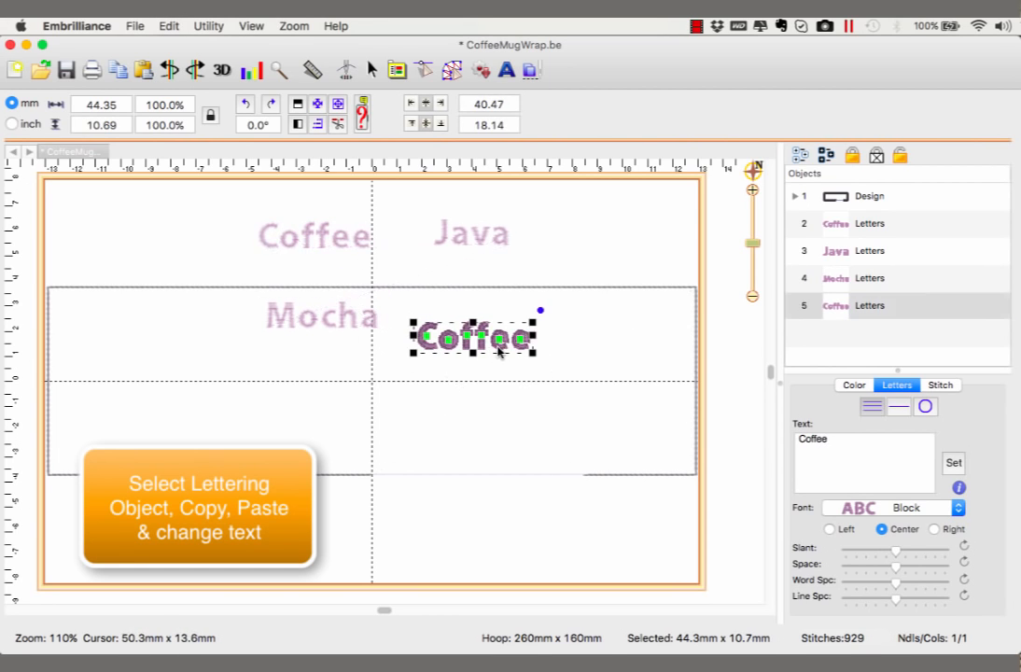
pyautogui.doubleClick(804, 441)
pyautogui.write('Latte')
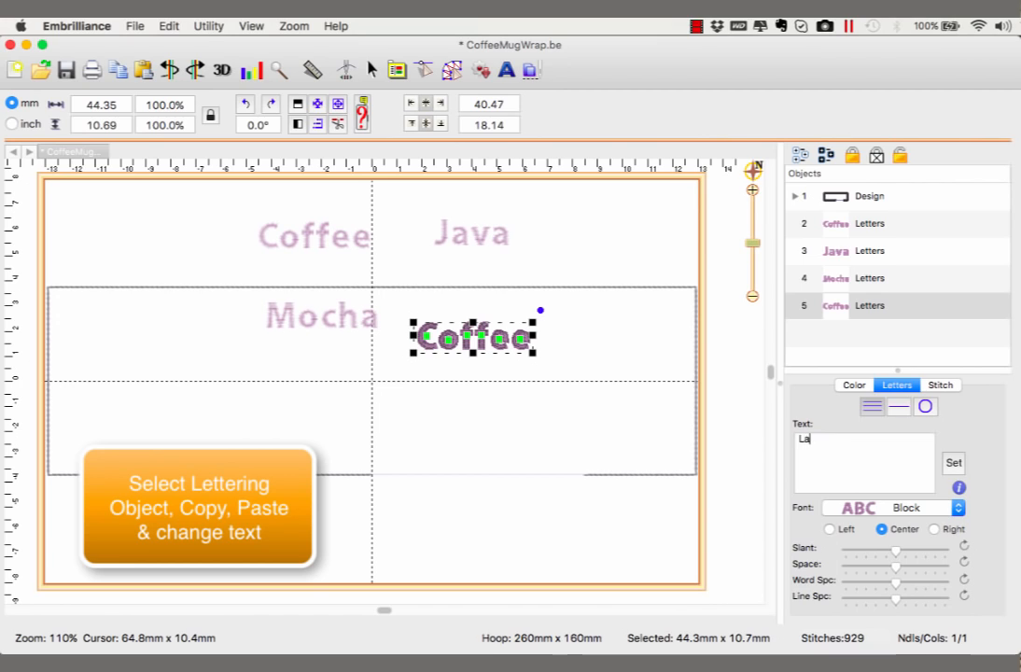
pyautogui.click(946, 463)
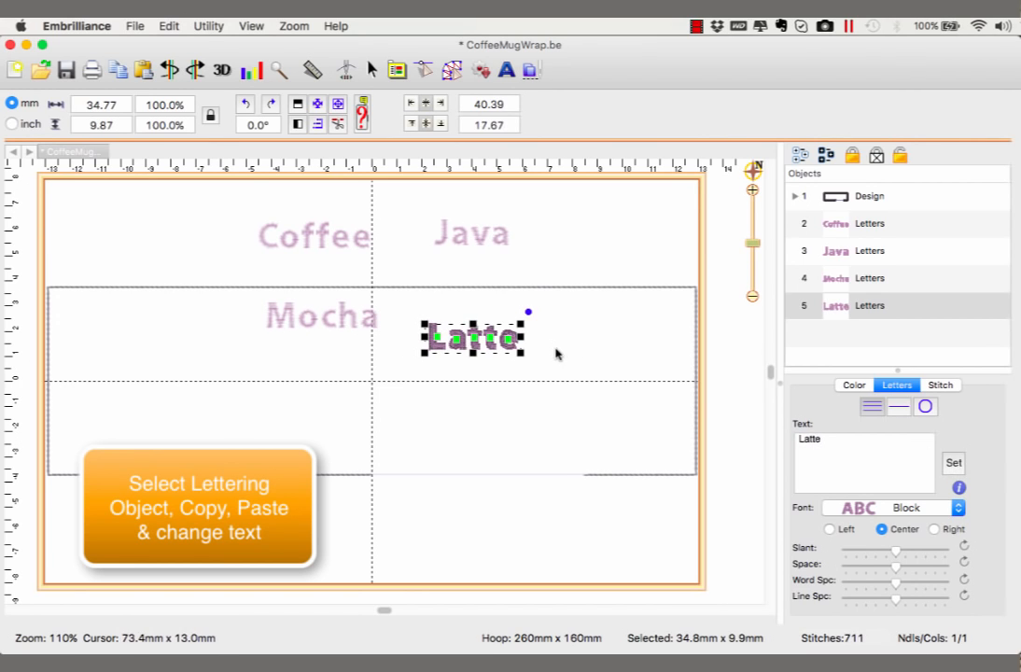
# Paste another Coffee lettering, place it to the right of Java above the rectangle, and change its text to Tea.
pyautogui.press('super+v')
pyautogui.moveTo(248, 215); pyautogui.dragTo(621, 244)
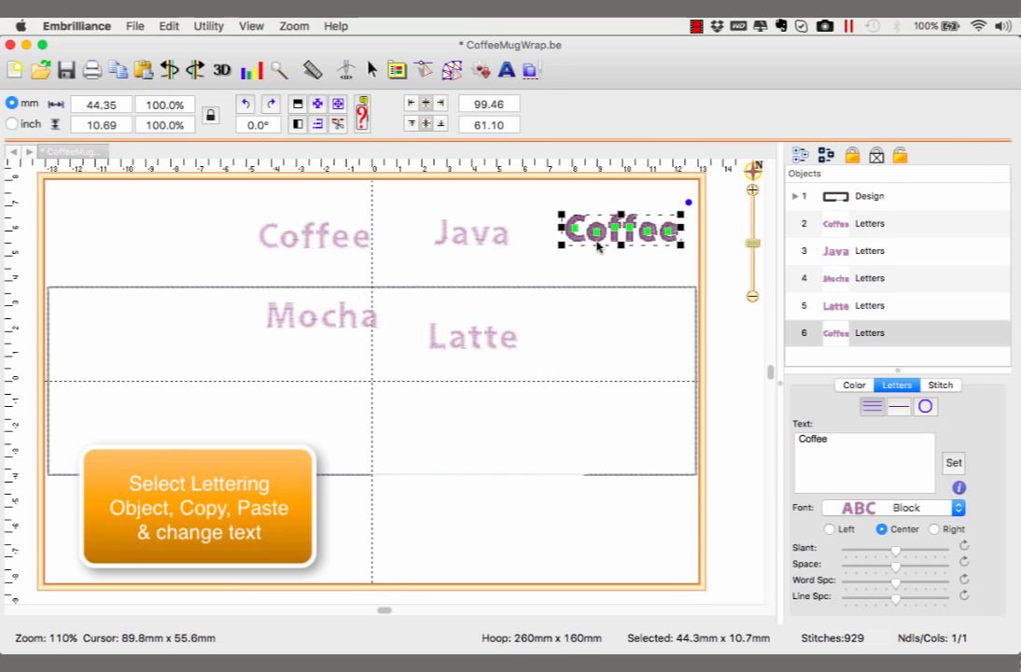
pyautogui.doubleClick(819, 440)
pyautogui.write('Tea')
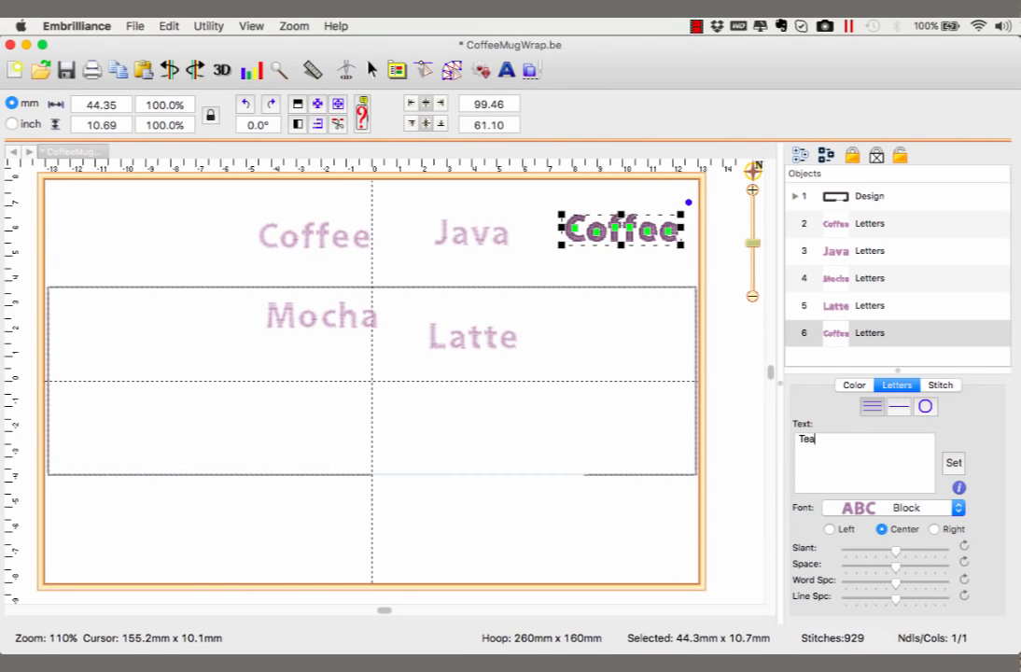
pyautogui.click(952, 463)
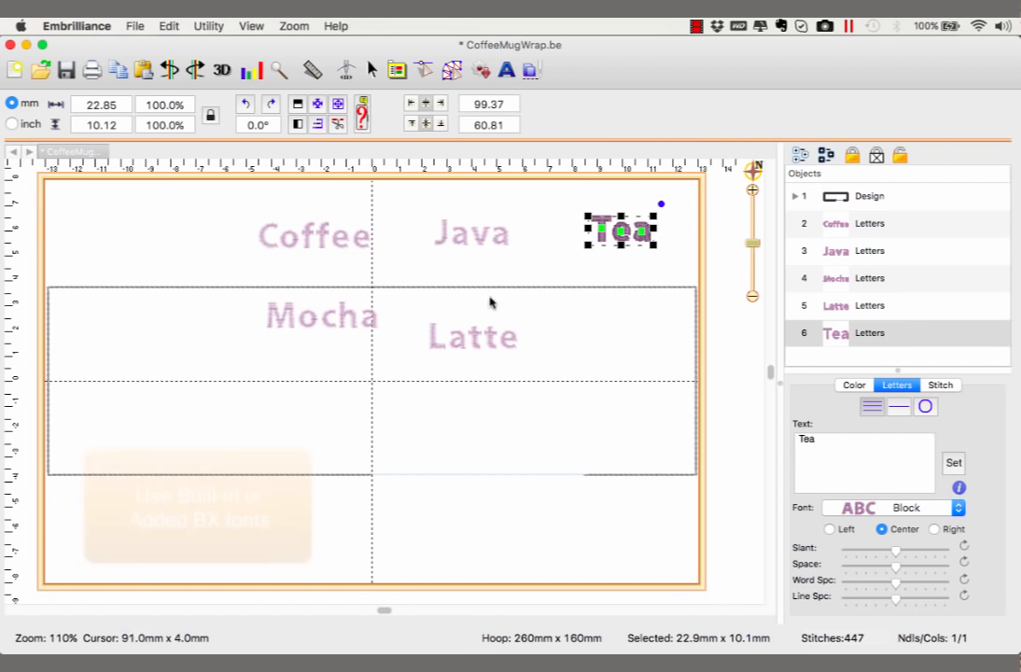
# Change the font of the Java lettering to Comedy.
pyautogui.click(460, 245)
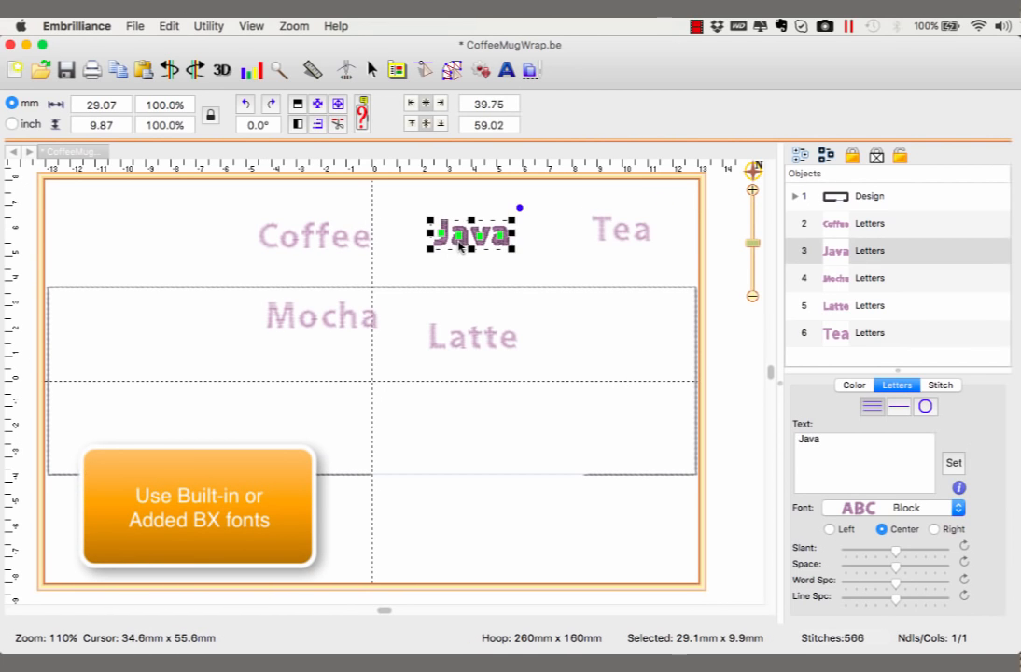
pyautogui.click(897, 510)
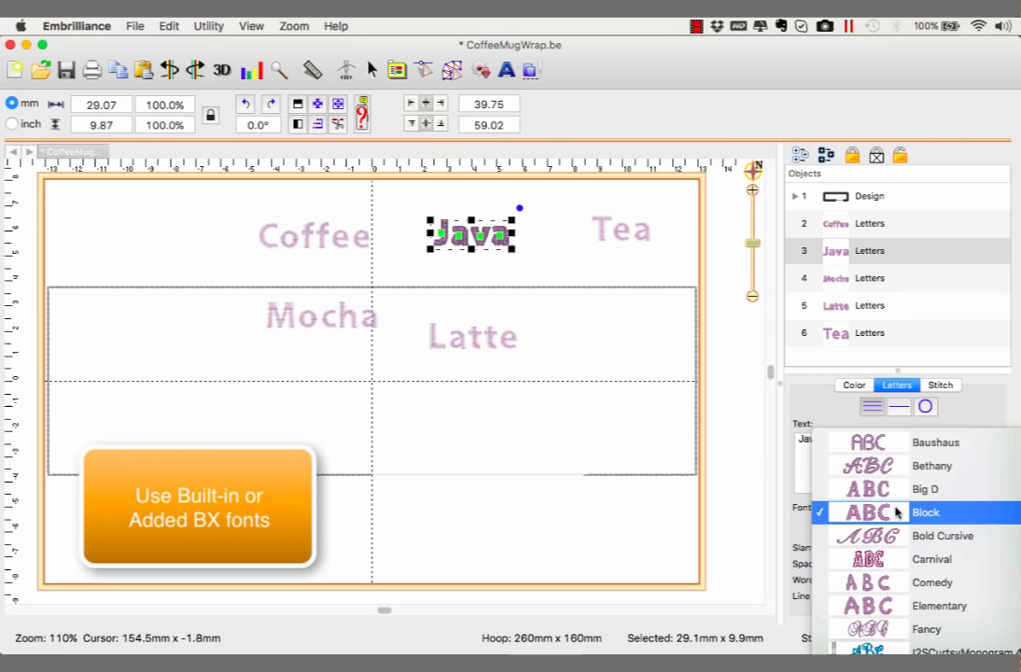
pyautogui.click(896, 584)
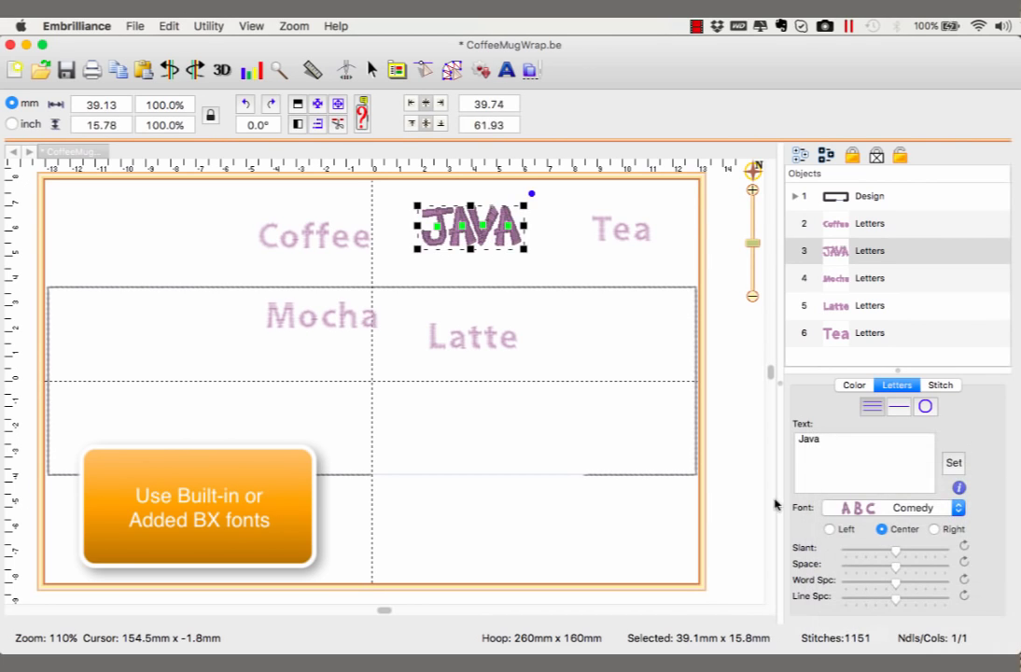
# Change the font of the Mocha lettering to Baushaus.
pyautogui.click(353, 321)
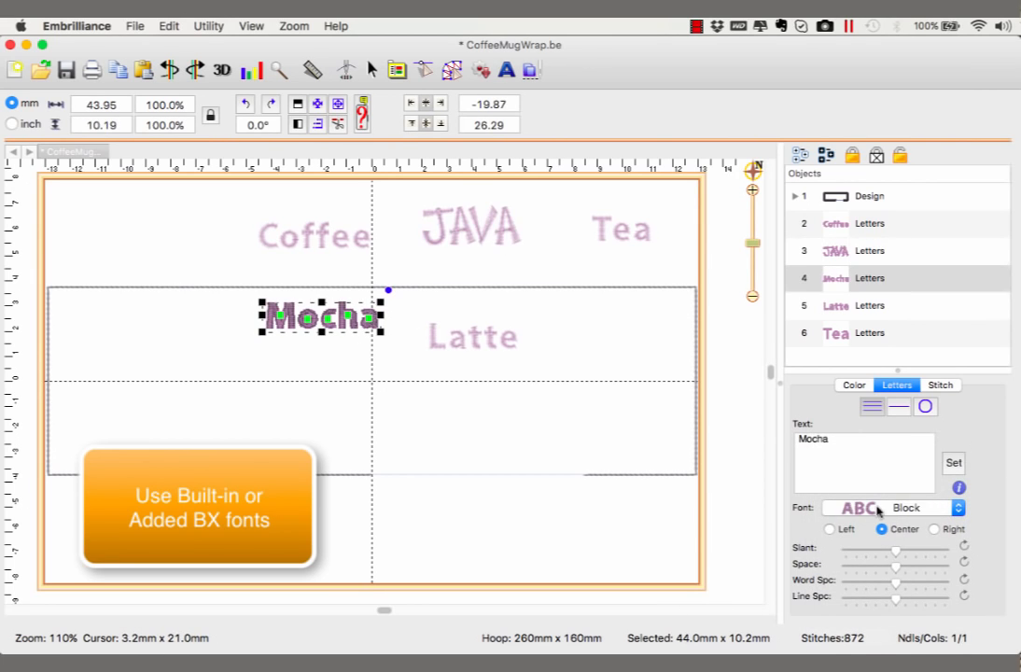
pyautogui.click(919, 509)
pyautogui.click(922, 445)
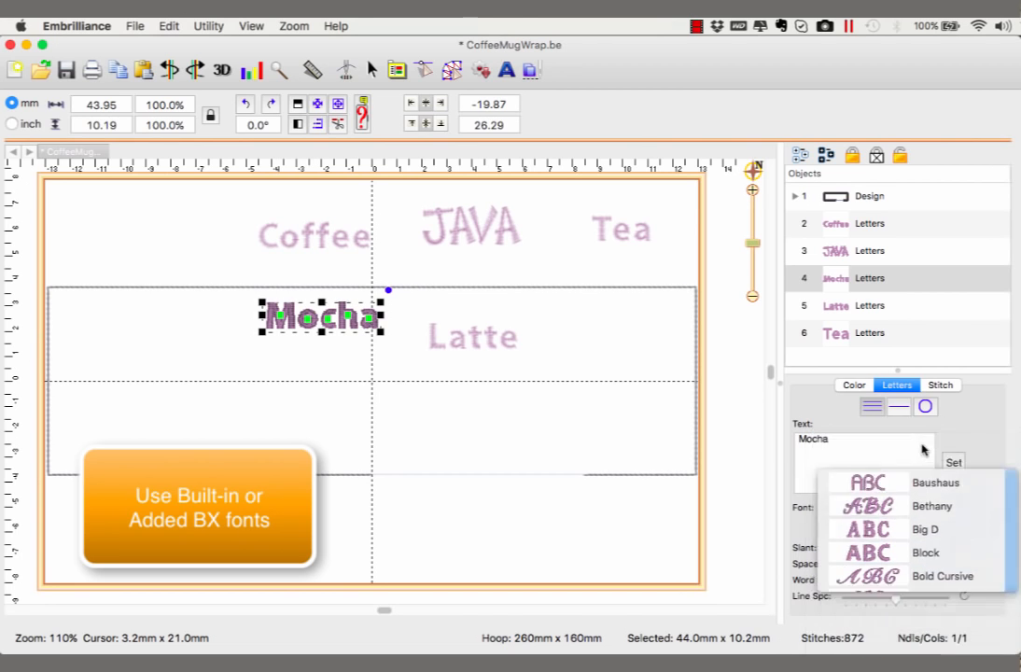
# Change the font of the Tea lettering to Pence.
pyautogui.click(614, 241)
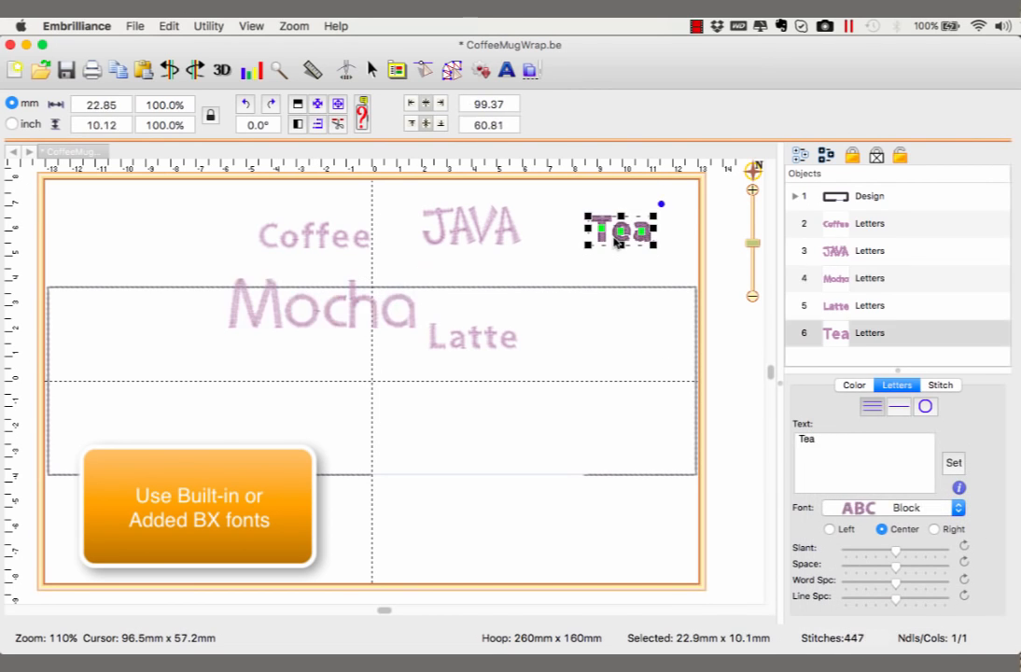
pyautogui.click(957, 508)
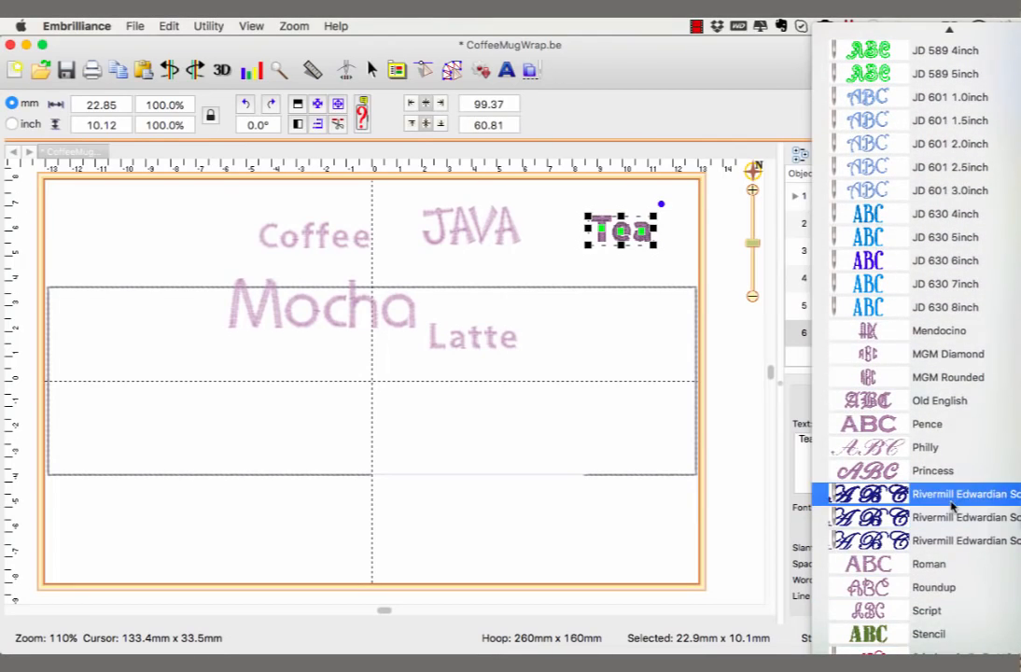
pyautogui.click(928, 465)
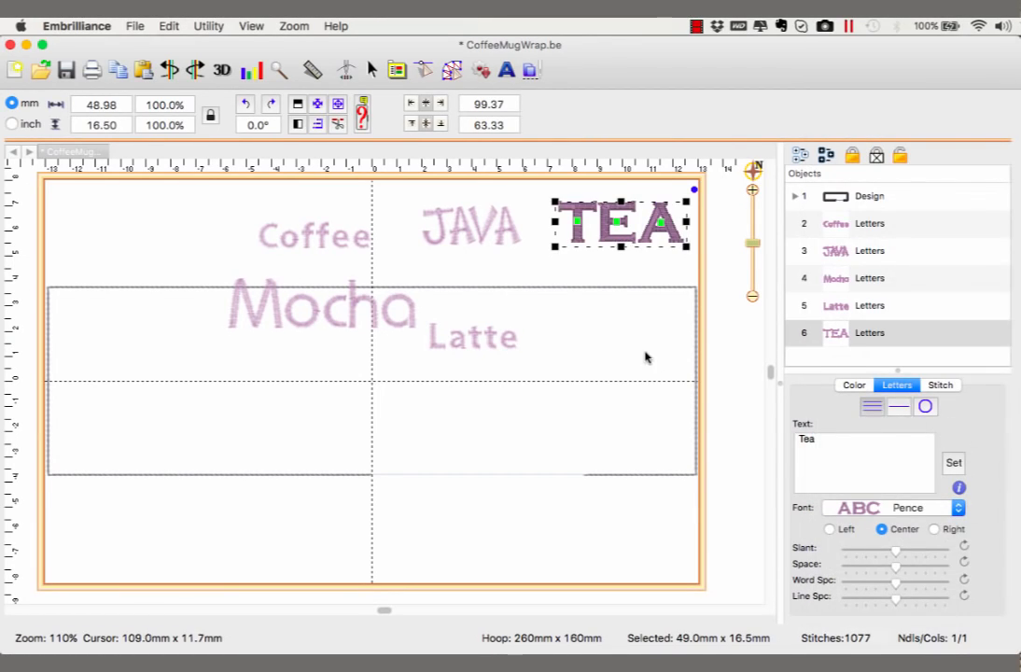
# Change the Latte lettering's font to I2SXiomara and move the word into the rectangle's lower right corner.
pyautogui.click(512, 349)
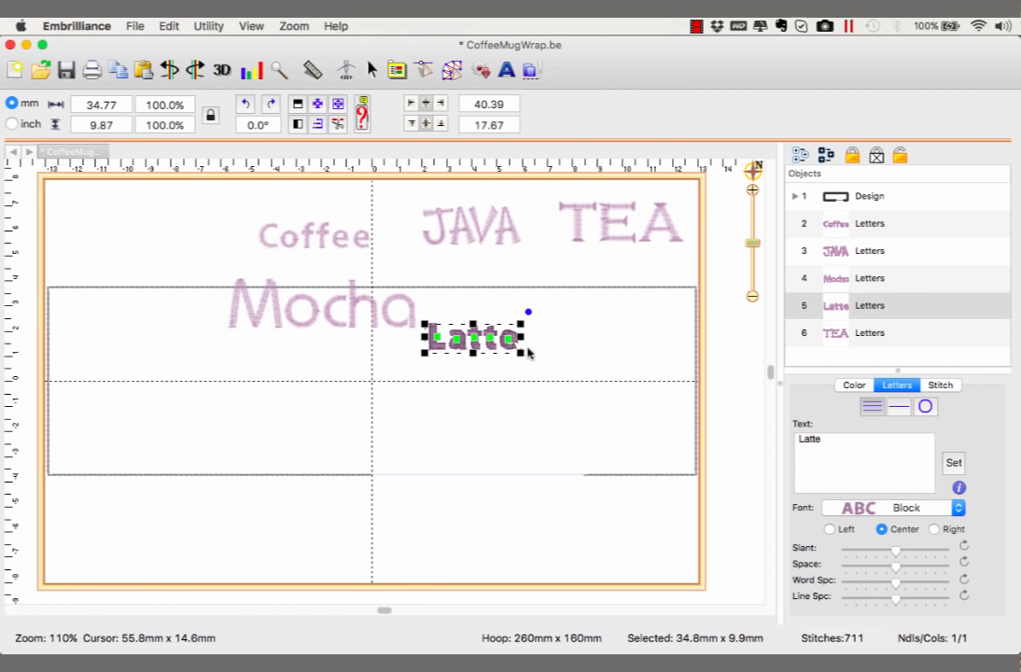
pyautogui.click(921, 508)
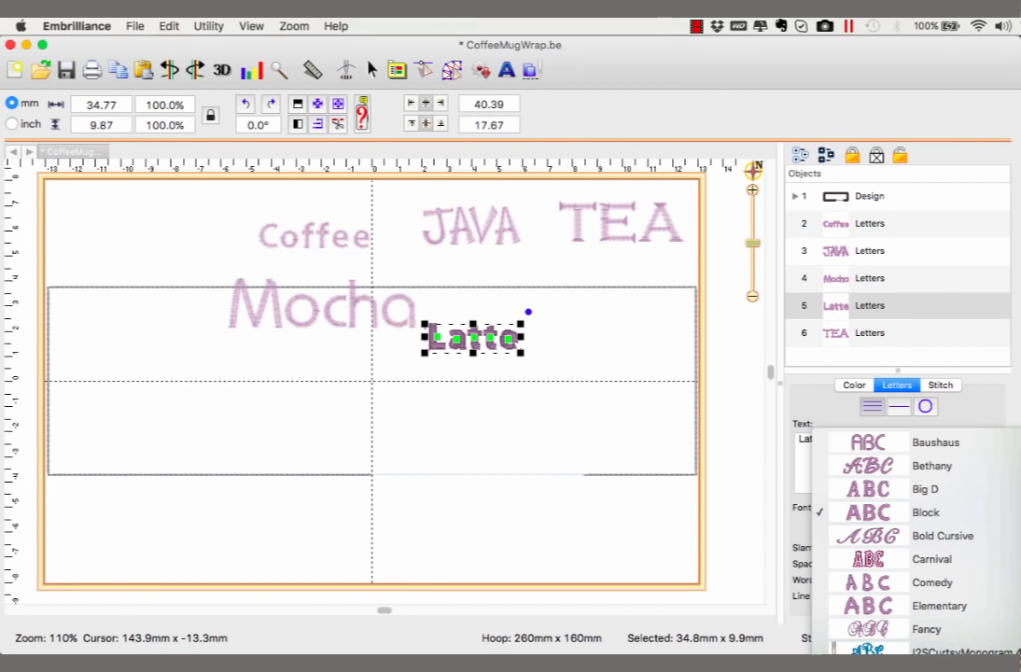
pyautogui.scroll(-10, 947, 597)
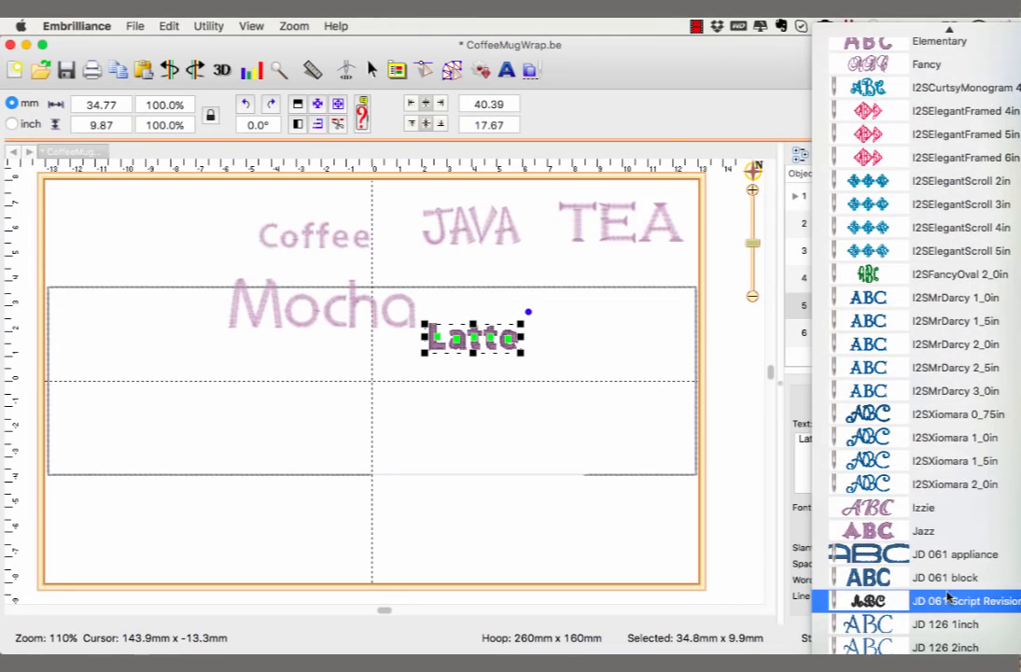
pyautogui.click(929, 437)
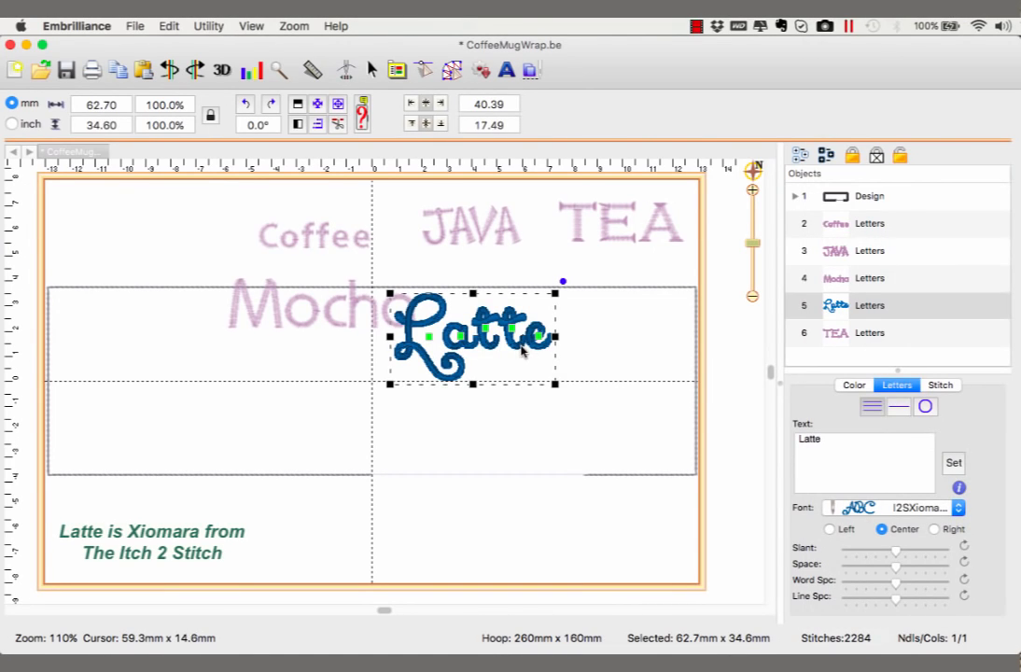
pyautogui.moveTo(521, 351); pyautogui.dragTo(657, 439)
pyautogui.click(650, 513)
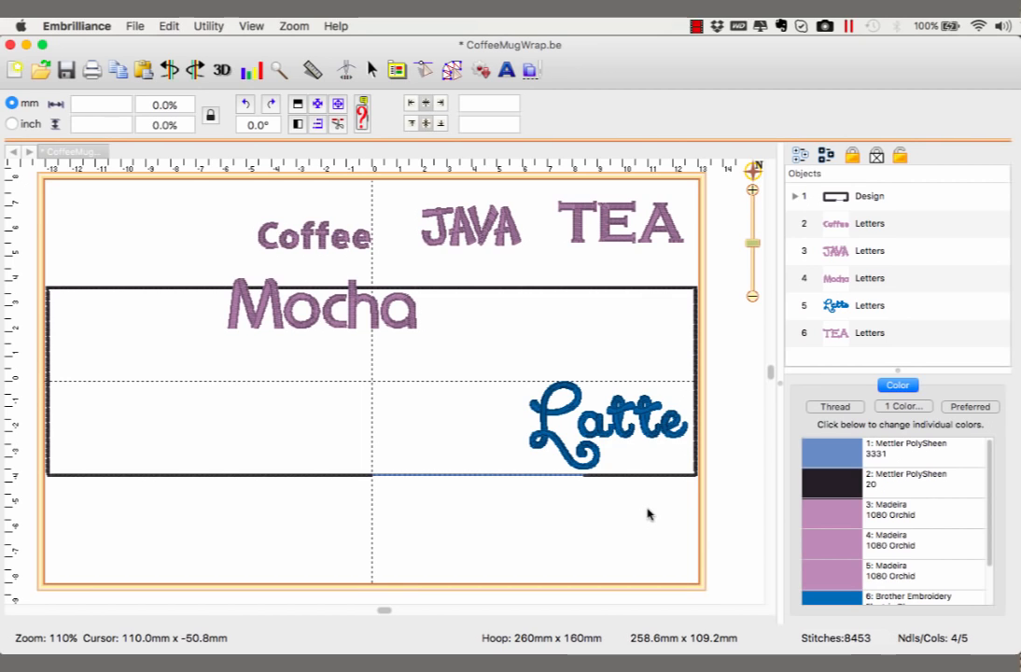
# Recolor the Coffee lettering with the orange Mettler PolySheen 1304 thread from the Bright variety palette.
pyautogui.click(367, 250)
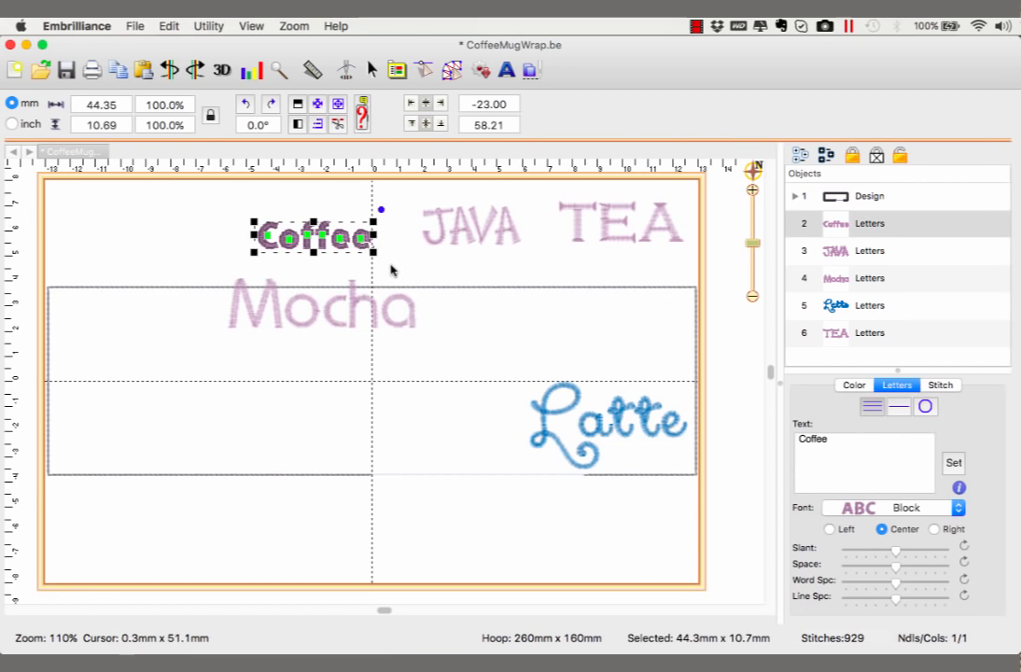
pyautogui.click(392, 269)
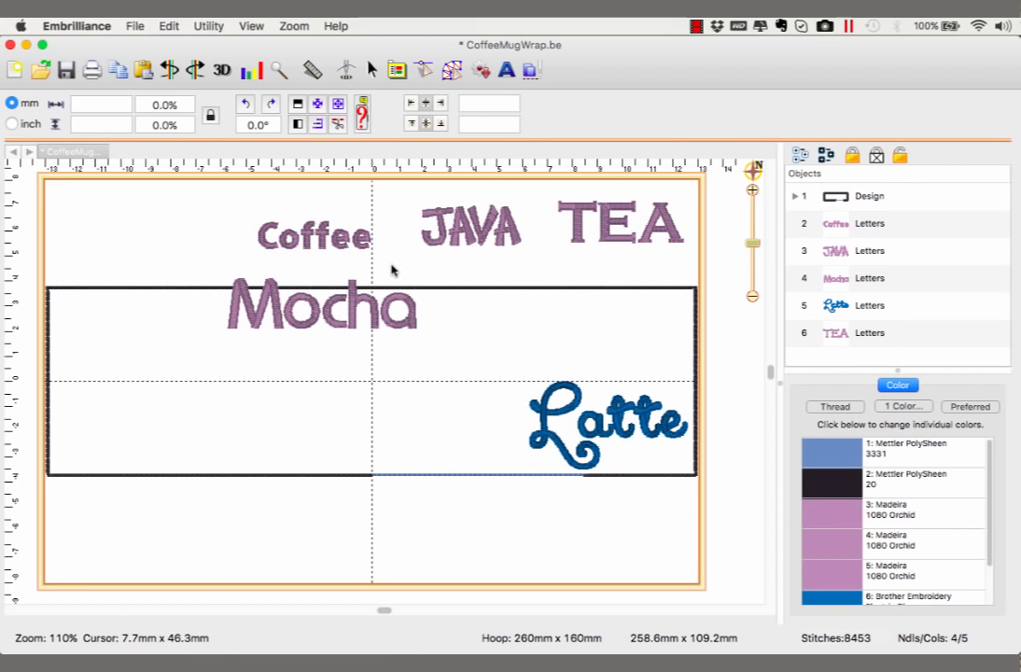
pyautogui.doubleClick(837, 522)
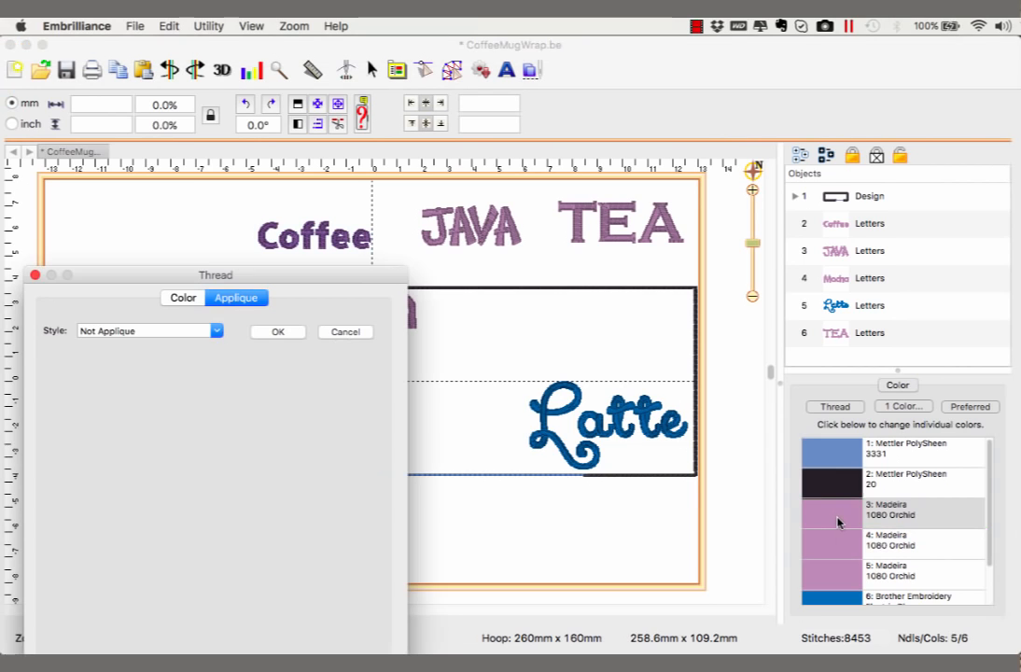
pyautogui.click(179, 296)
pyautogui.click(60, 427)
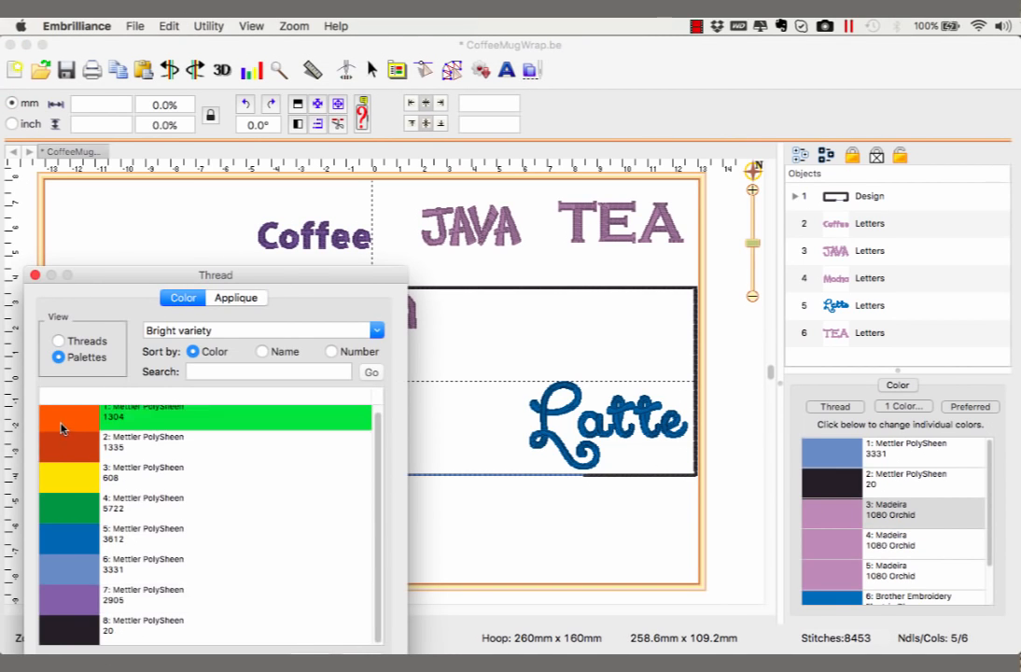
pyautogui.click(351, 659)
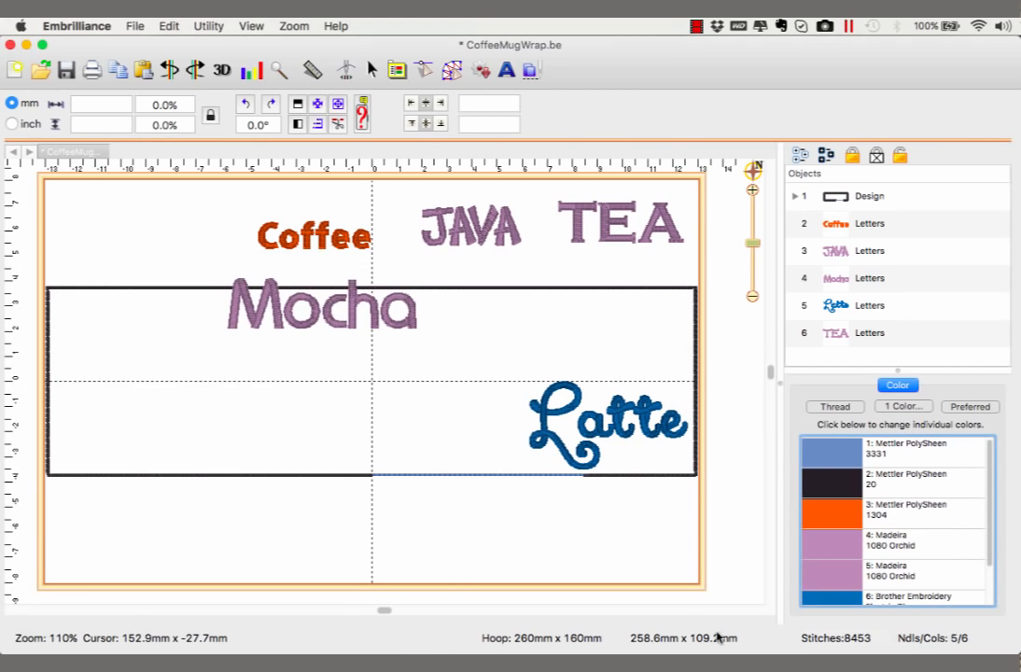
# Recolor the Java lettering with the green Mettler PolySheen 5722 thread from the Bright variety palette.
pyautogui.doubleClick(837, 548)
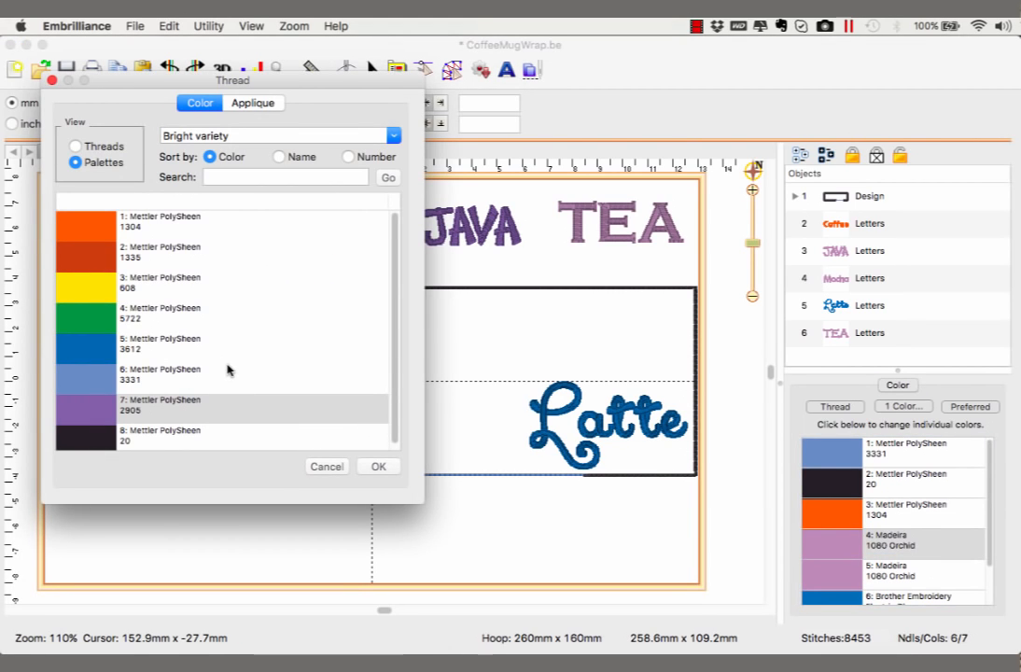
pyautogui.click(136, 320)
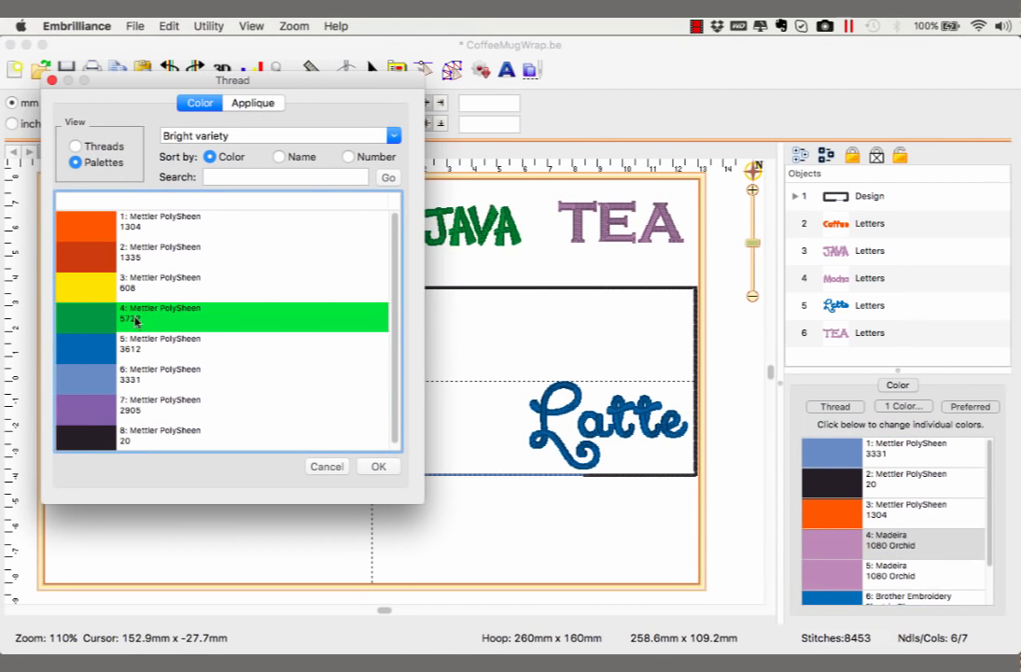
pyautogui.click(377, 467)
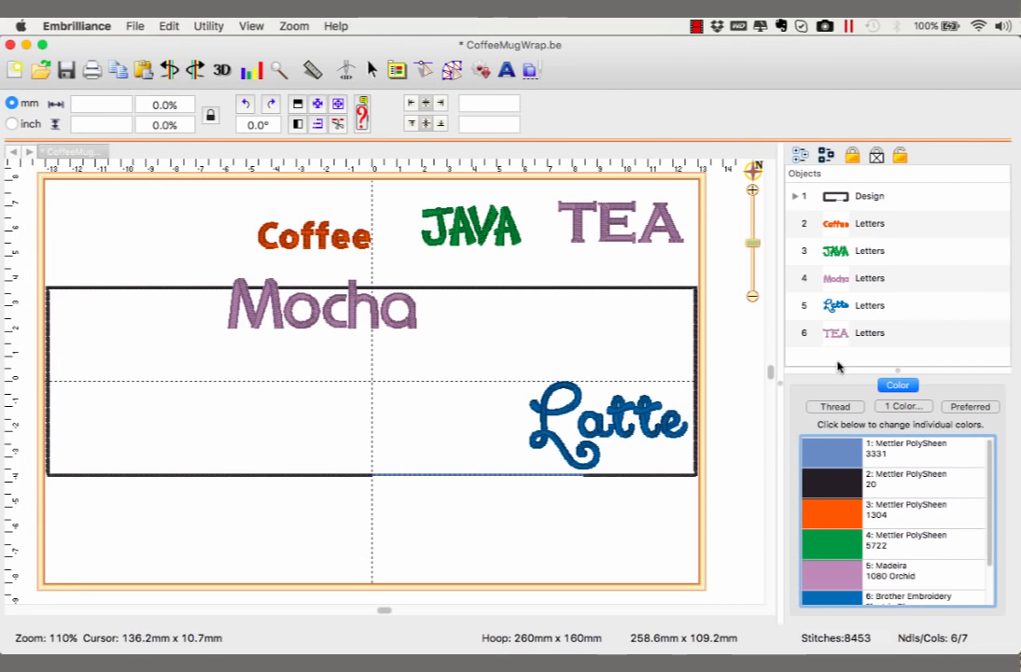
# Recolor the Mocha lettering with the yellow Mettler PolySheen 608 thread from the Bright variety palette.
pyautogui.click(839, 577)
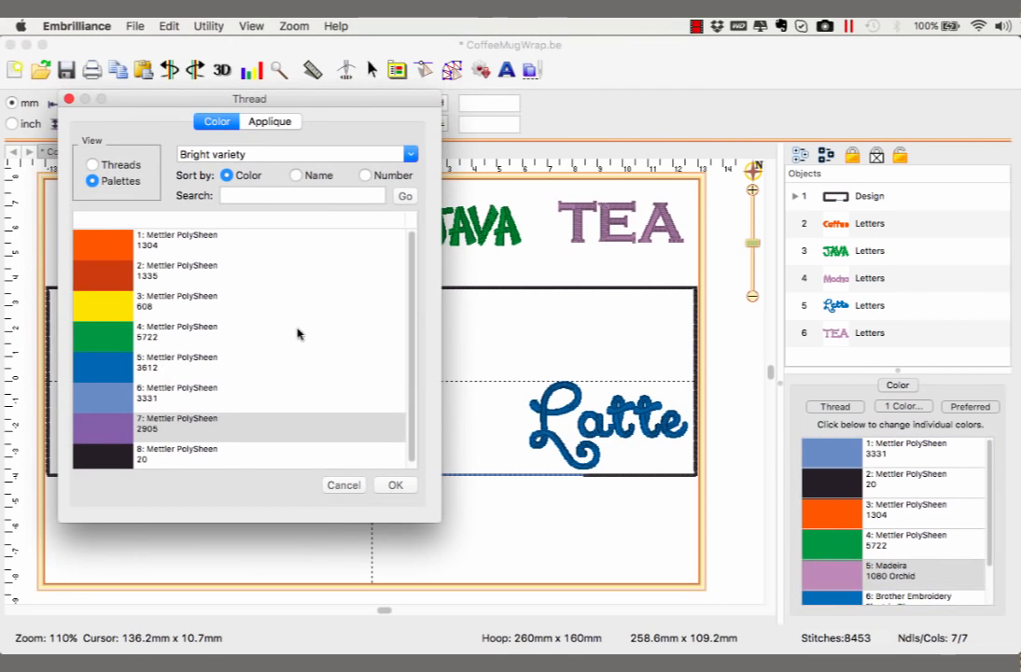
pyautogui.click(119, 299)
pyautogui.click(396, 484)
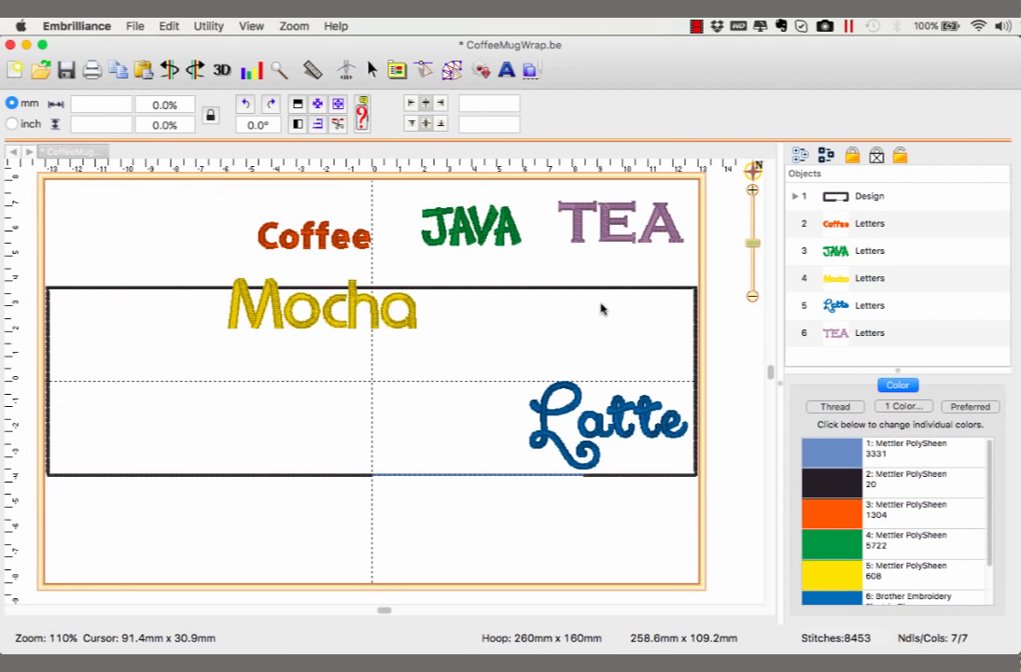
# Scatter the Coffee lettering over a 260 by 75 mm area with auto-rotate on and random mirroring off.
pyautogui.click(322, 249)
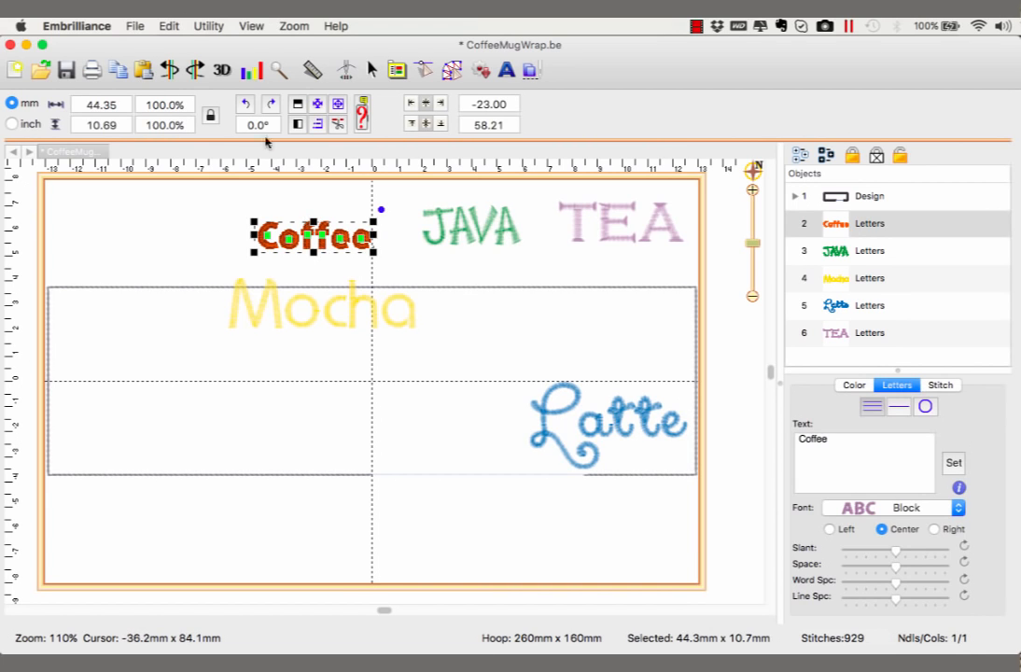
pyautogui.click(212, 29)
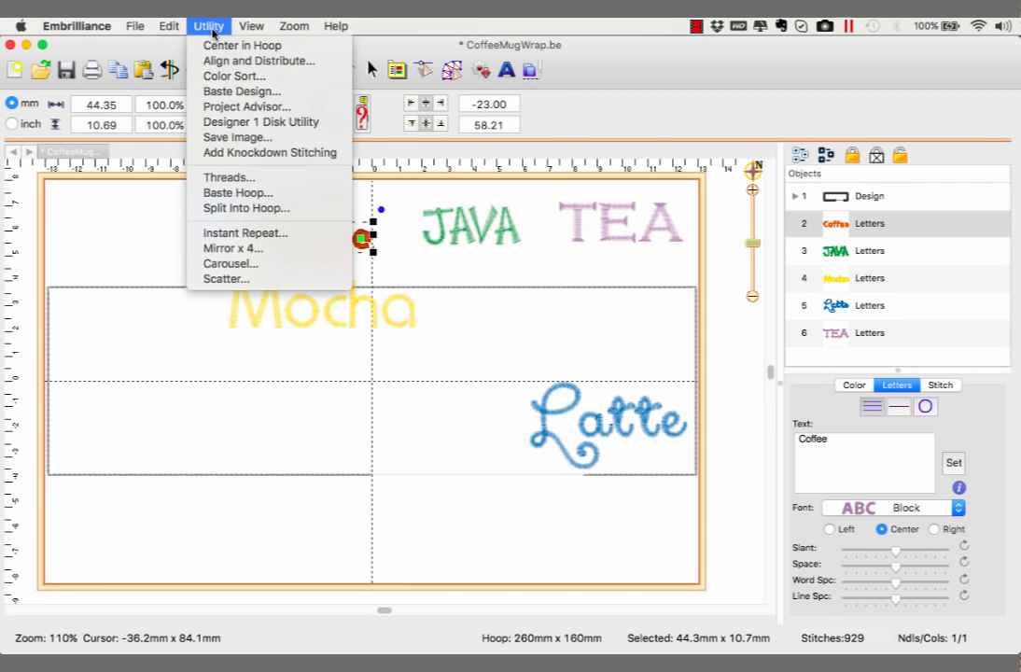
pyautogui.click(223, 280)
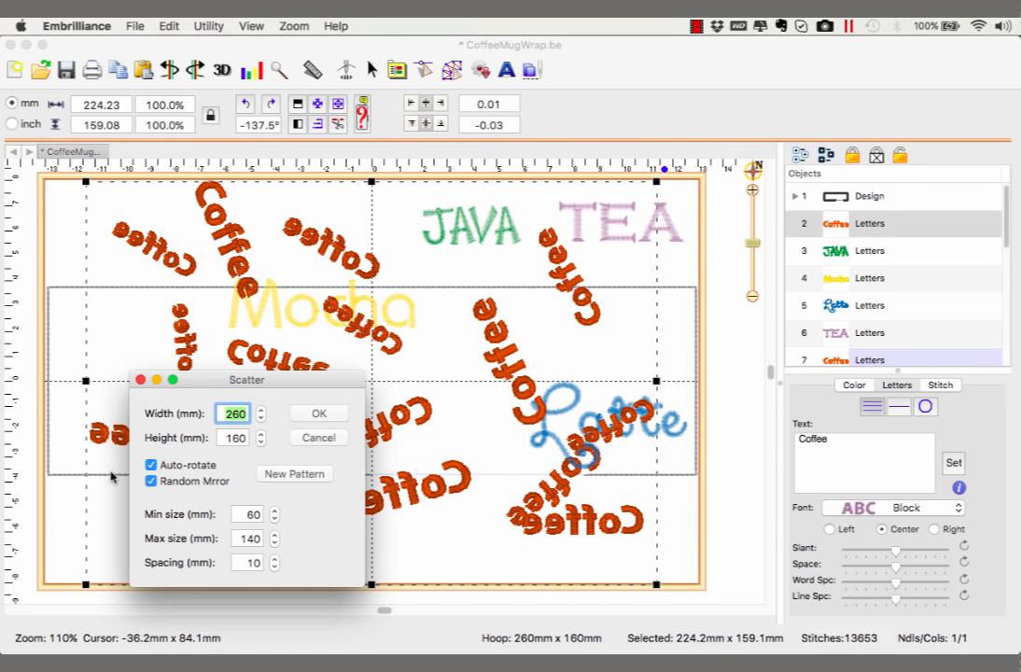
pyautogui.press('Tab')
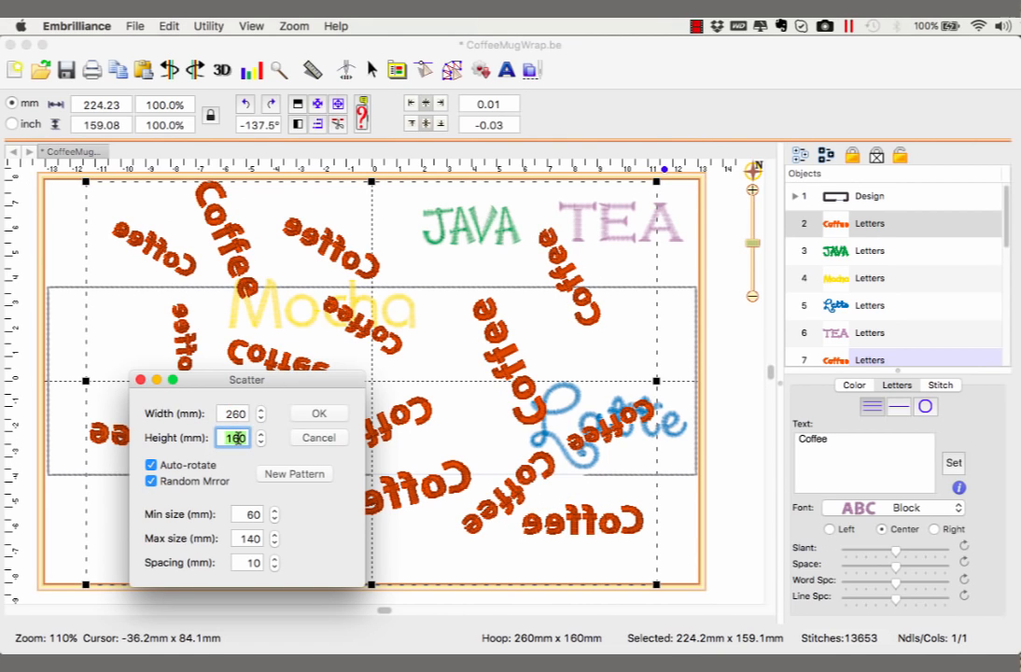
pyautogui.write('75')
pyautogui.press('Return')
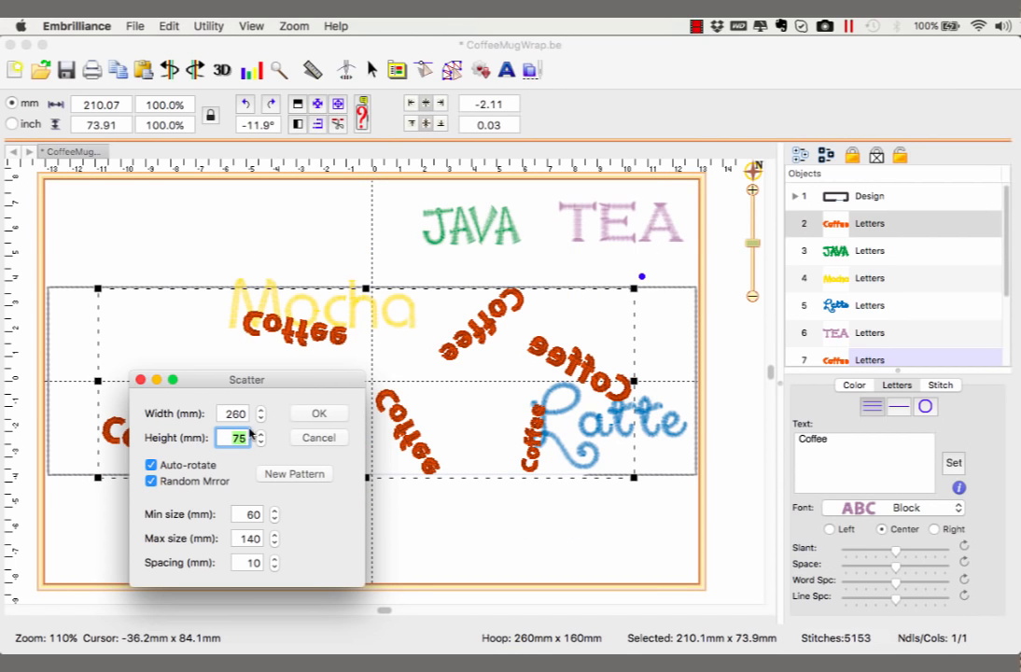
pyautogui.moveTo(258, 390); pyautogui.dragTo(220, 434)
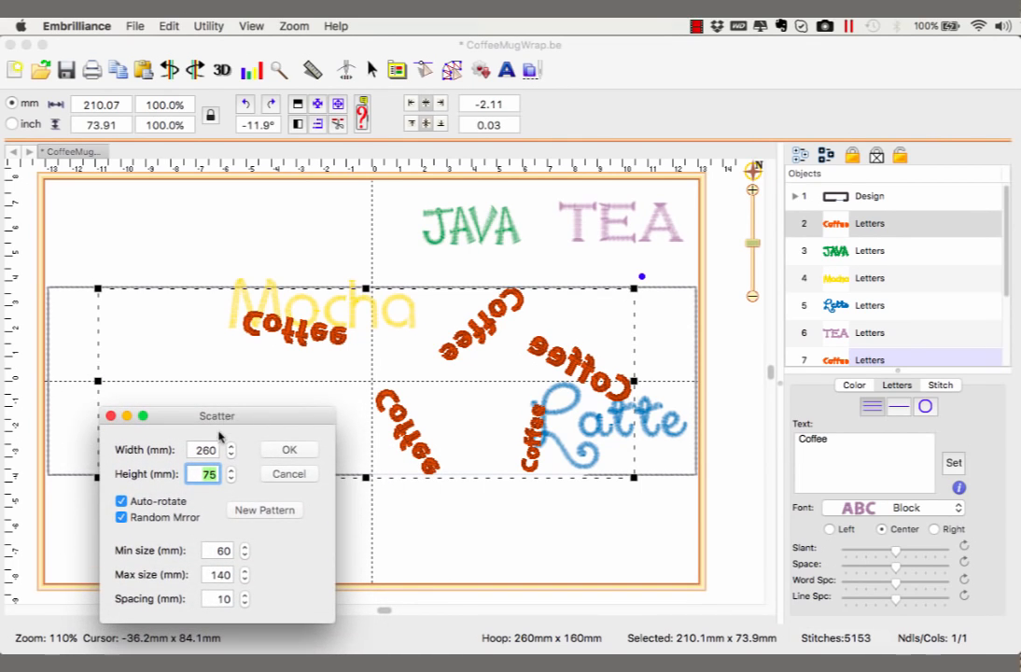
pyautogui.click(121, 517)
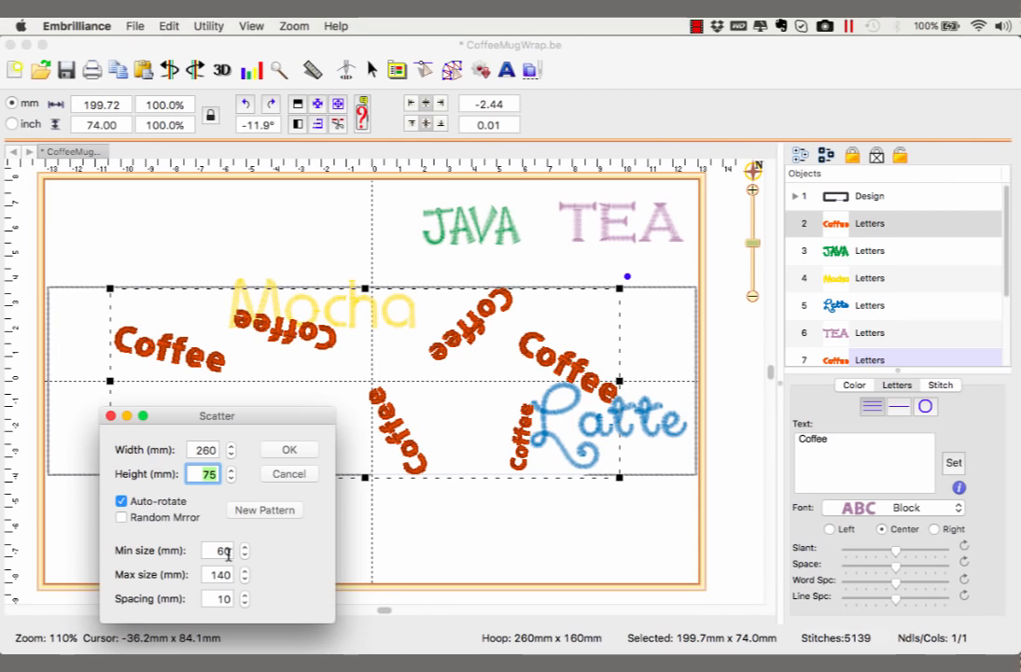
pyautogui.click(287, 452)
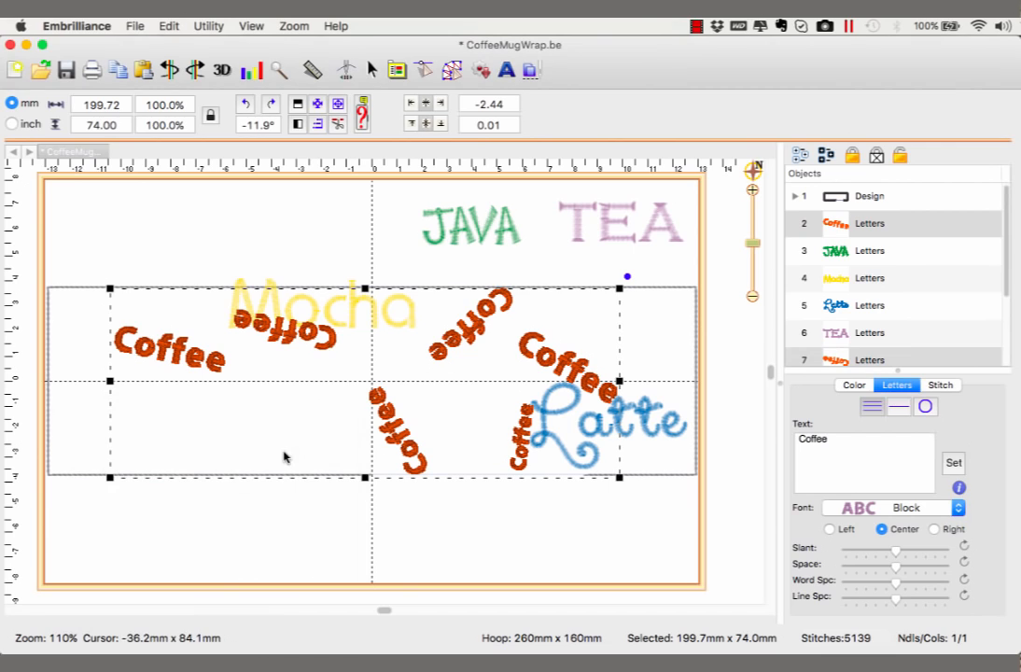
# Scatter the Java lettering over a 260 by 75 mm area without random mirroring, generating new patterns before accepting one.
pyautogui.click(482, 245)
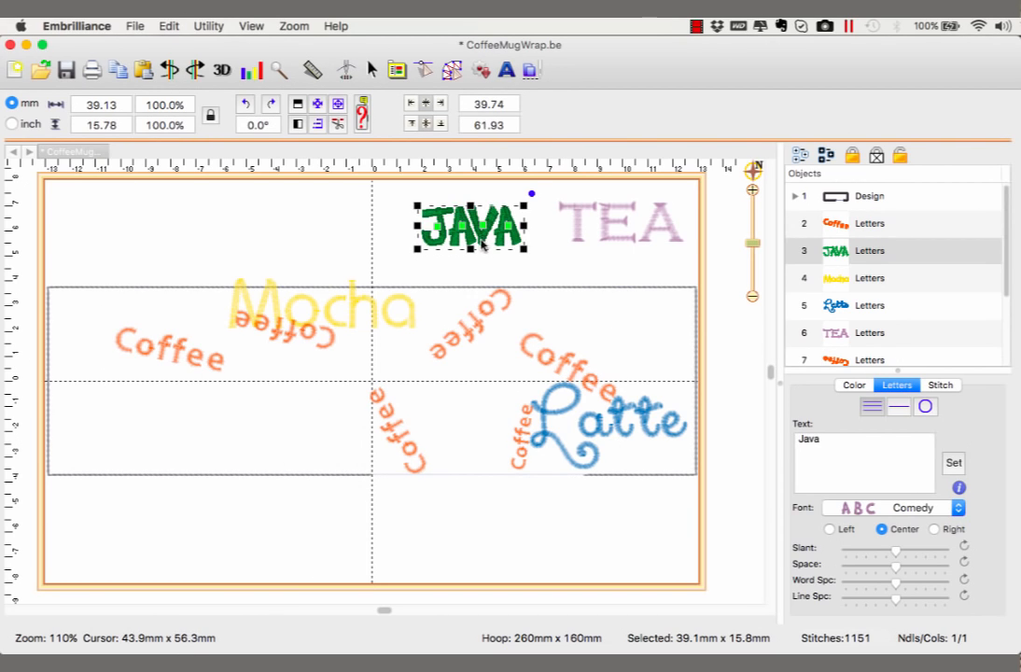
pyautogui.click(207, 26)
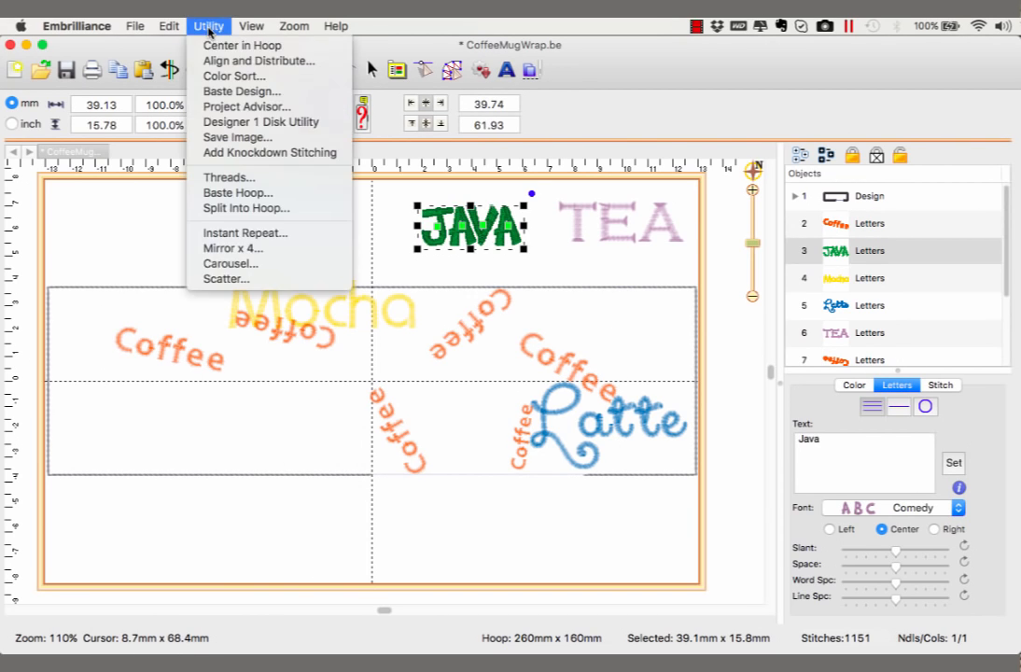
pyautogui.click(226, 279)
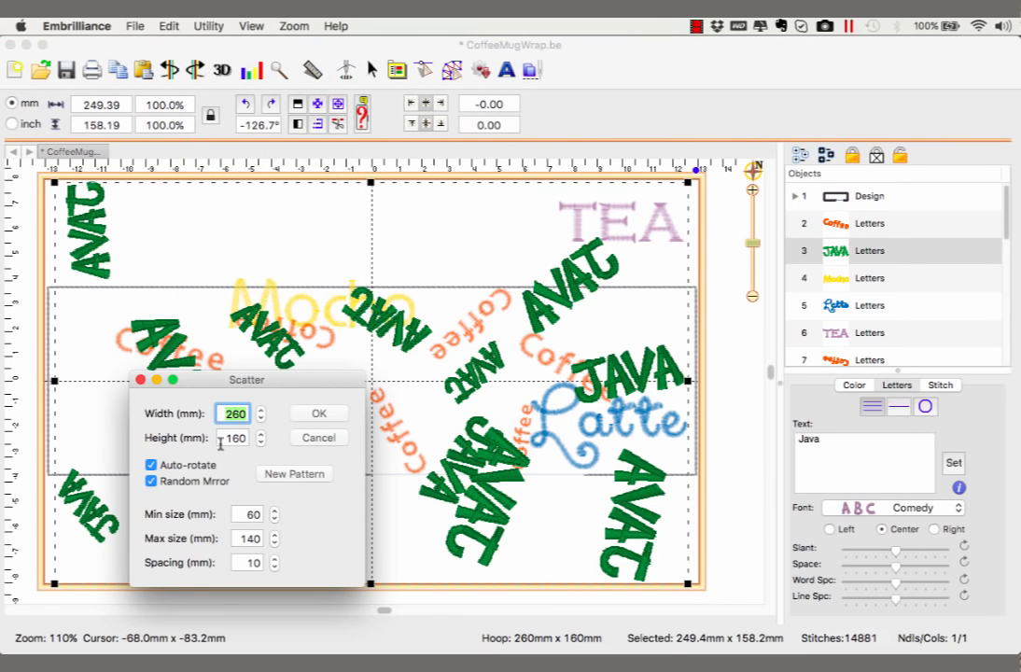
pyautogui.click(232, 438)
pyautogui.write('7')
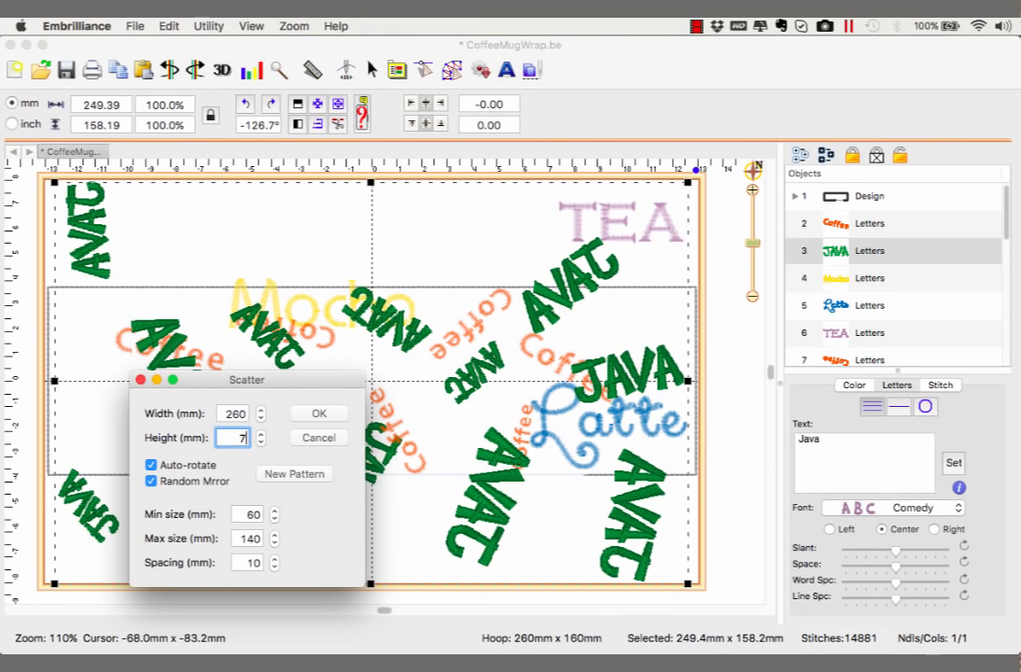
pyautogui.write('5')
pyautogui.press('Return')
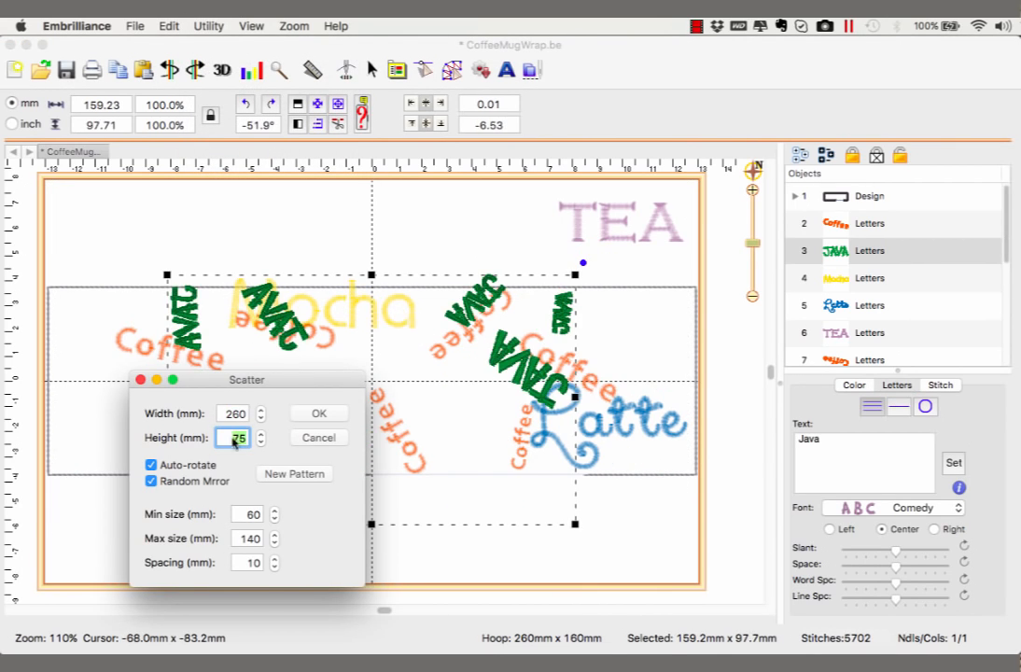
pyautogui.click(150, 481)
pyautogui.click(308, 474)
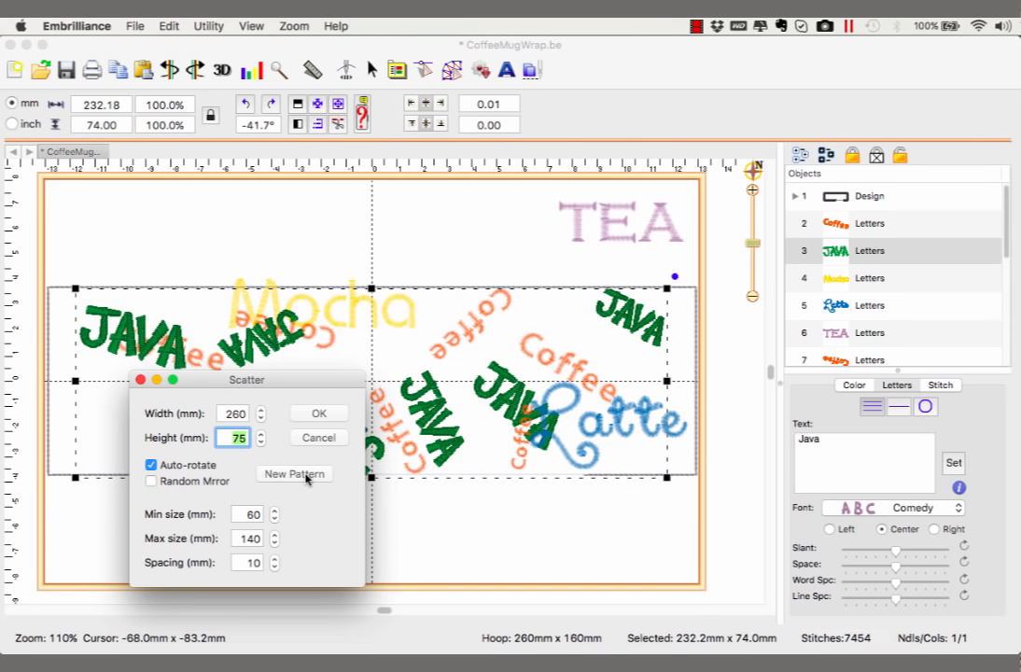
pyautogui.click(290, 474)
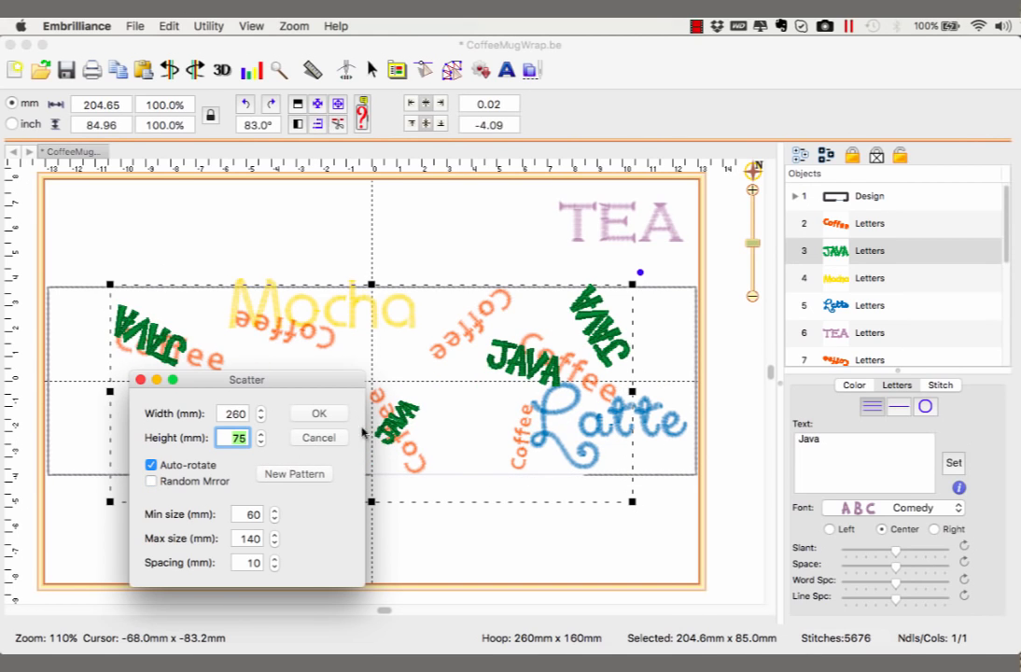
pyautogui.click(334, 415)
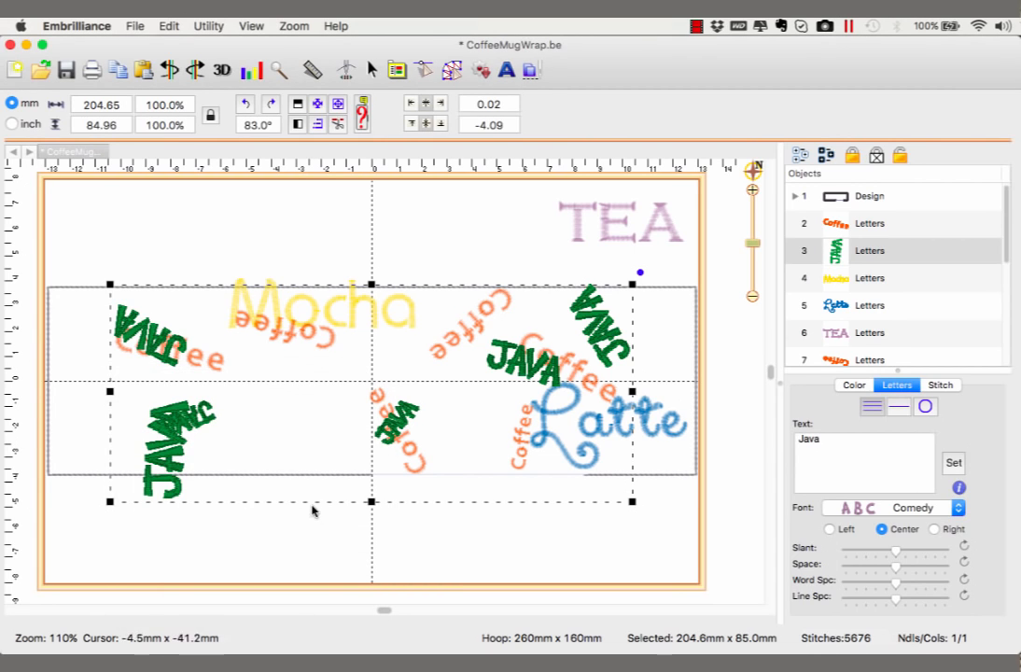
# Separate the two overlapping Java copies inside the rectangle's lower left half and move the upside-down Coffee copy clear of Mocha.
pyautogui.click(311, 553)
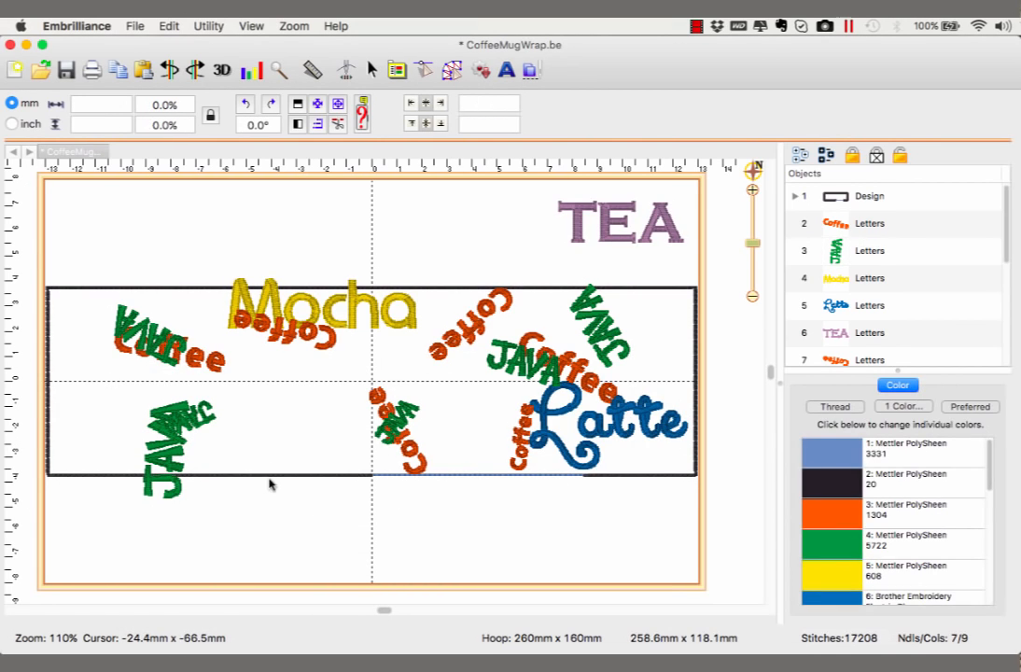
pyautogui.click(206, 412)
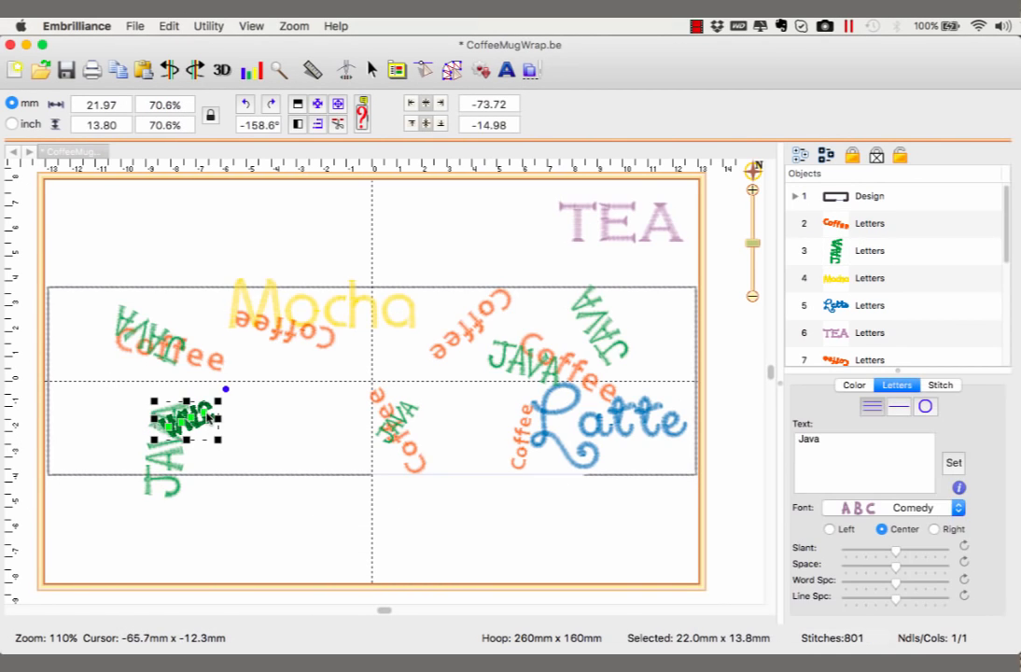
pyautogui.click(250, 468)
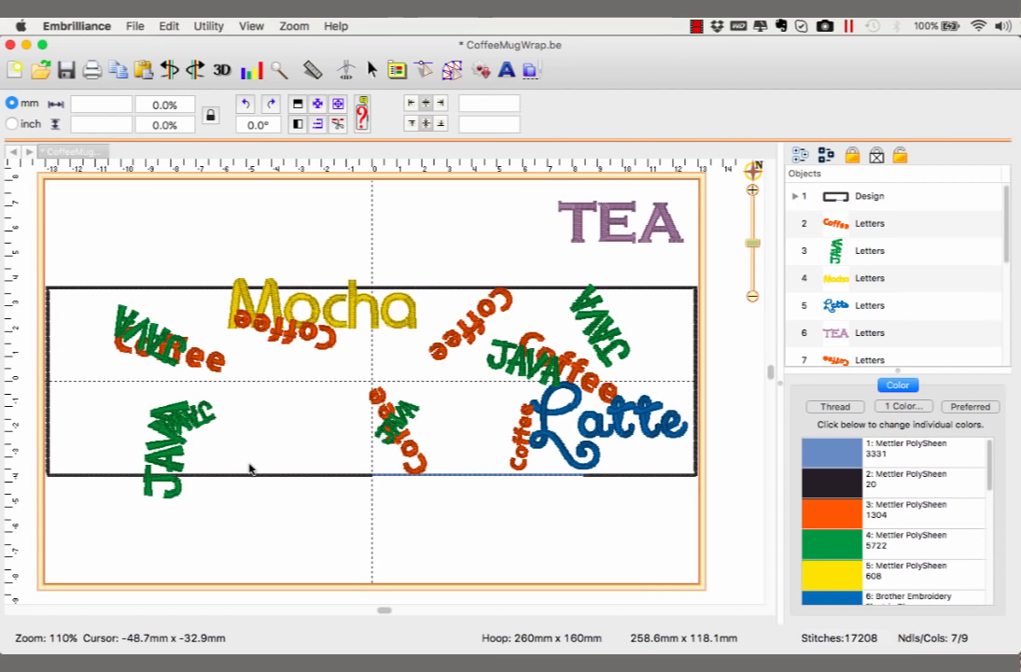
pyautogui.click(211, 420)
pyautogui.moveTo(205, 422); pyautogui.dragTo(330, 418)
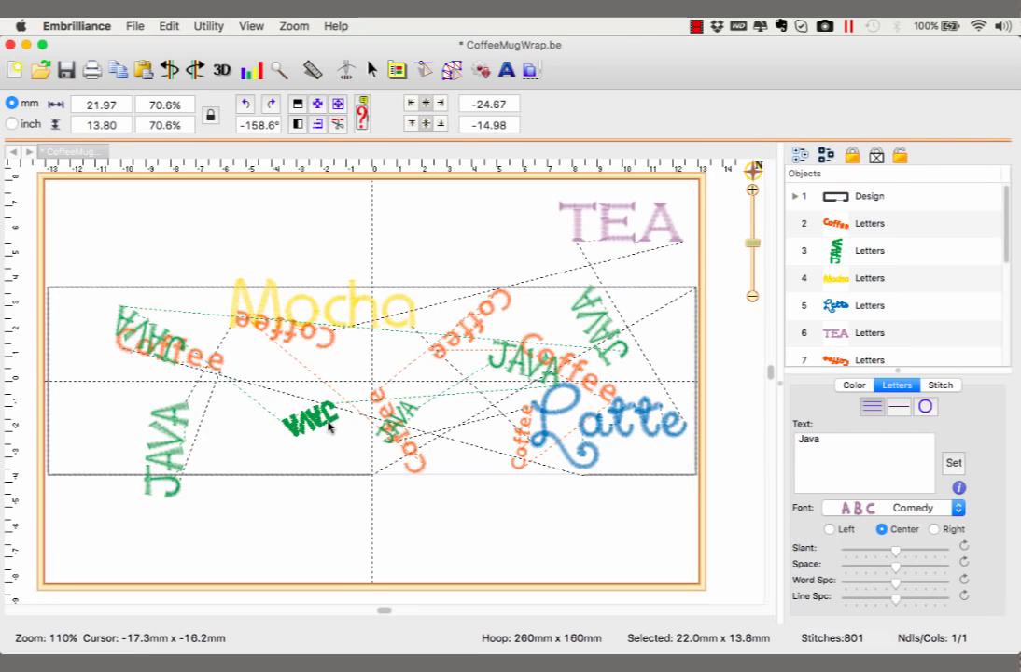
pyautogui.click(181, 454)
pyautogui.moveTo(181, 454); pyautogui.dragTo(190, 423)
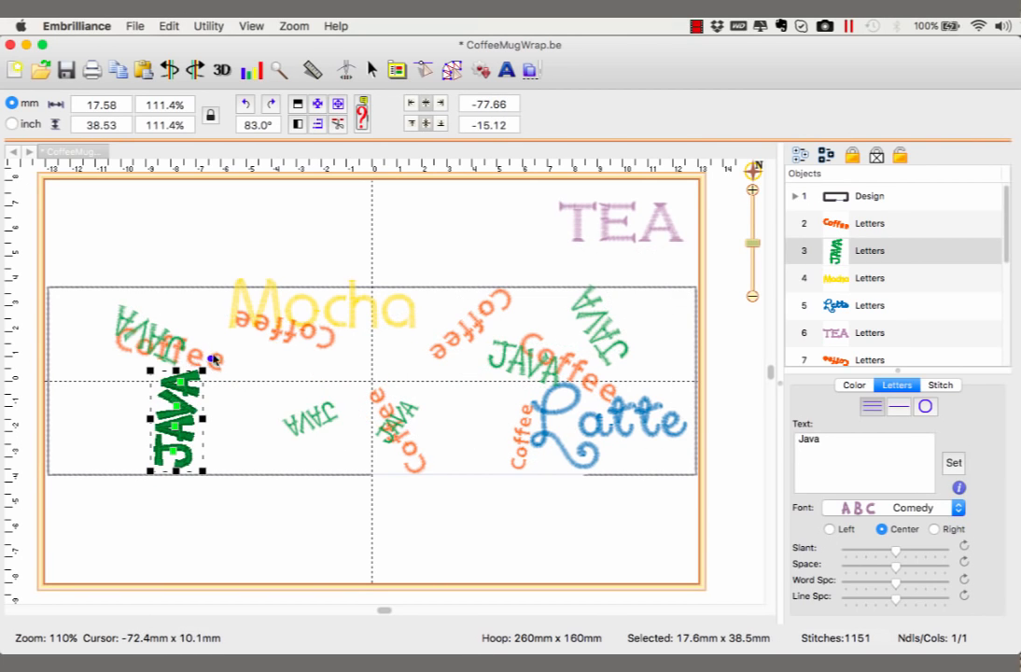
pyautogui.click(290, 344)
pyautogui.moveTo(291, 352); pyautogui.dragTo(290, 382)
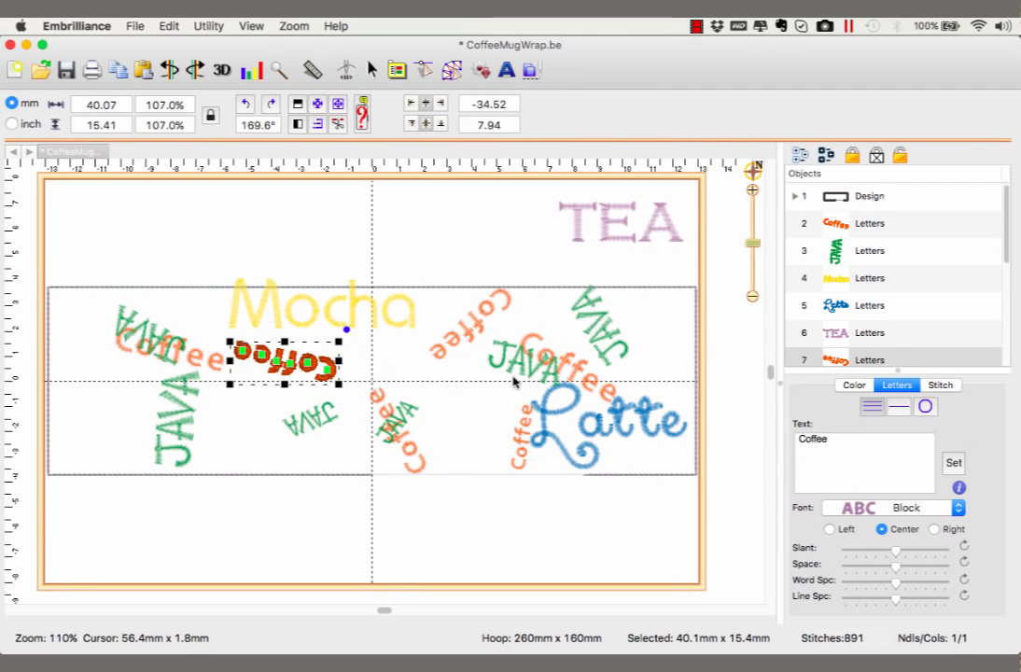
# Give the Tea lettering the Vertical quick style and fit it, about 69 mm tall, into the left end of the rectangle.
pyautogui.click(619, 239)
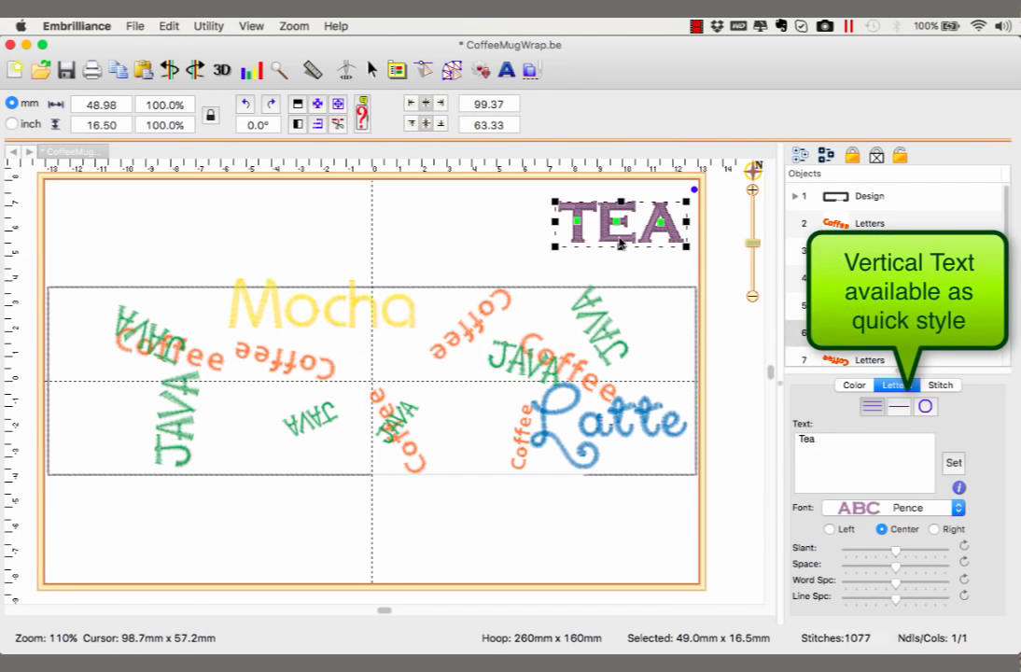
pyautogui.moveTo(619, 238); pyautogui.dragTo(496, 246)
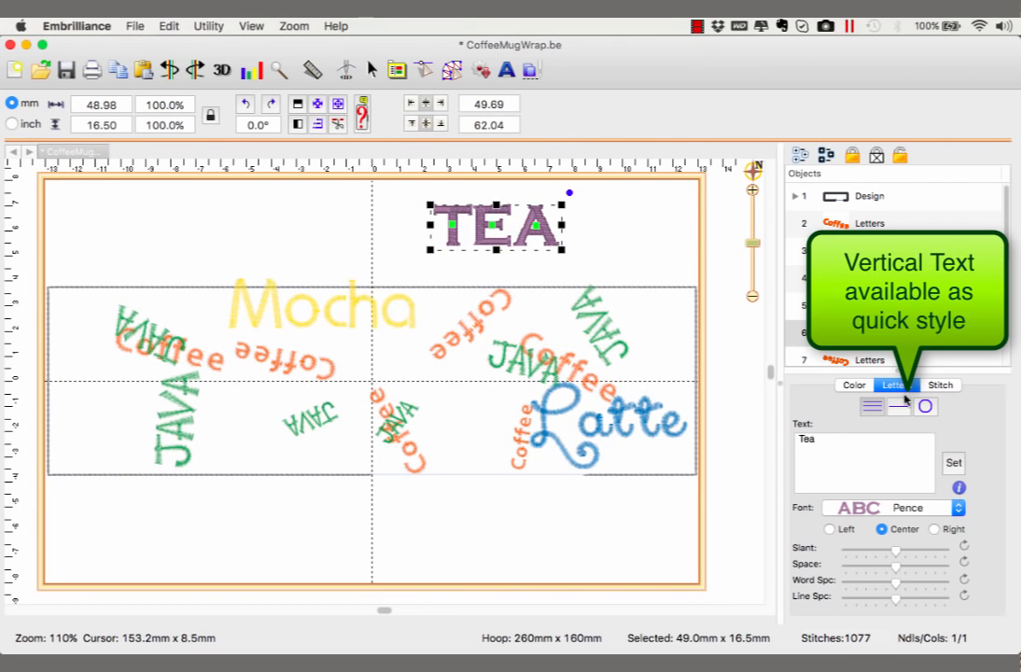
pyautogui.click(901, 409)
pyautogui.click(894, 478)
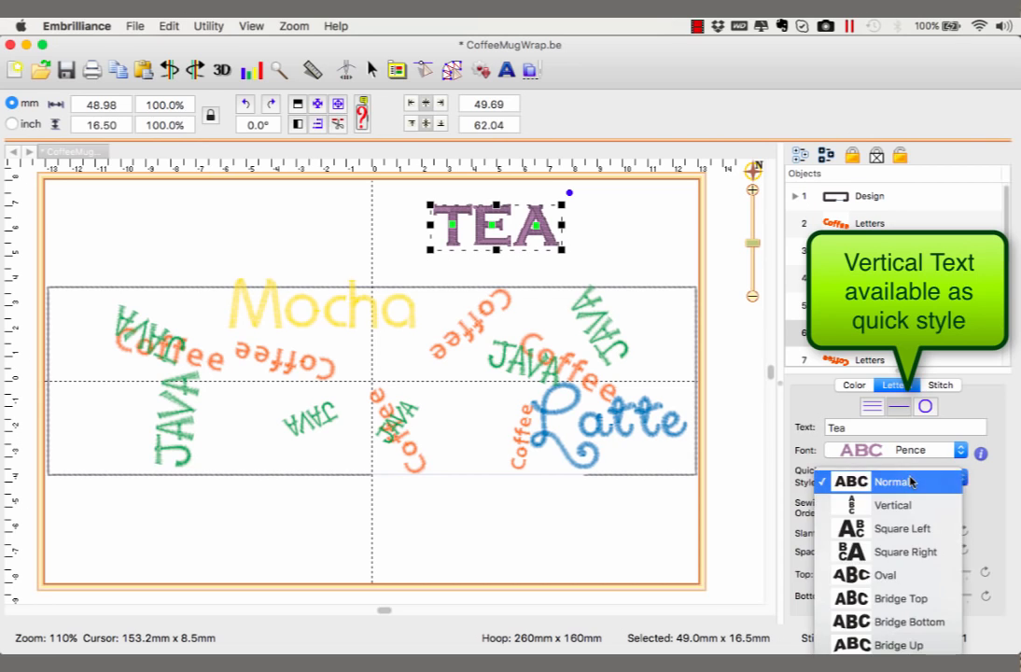
pyautogui.click(896, 507)
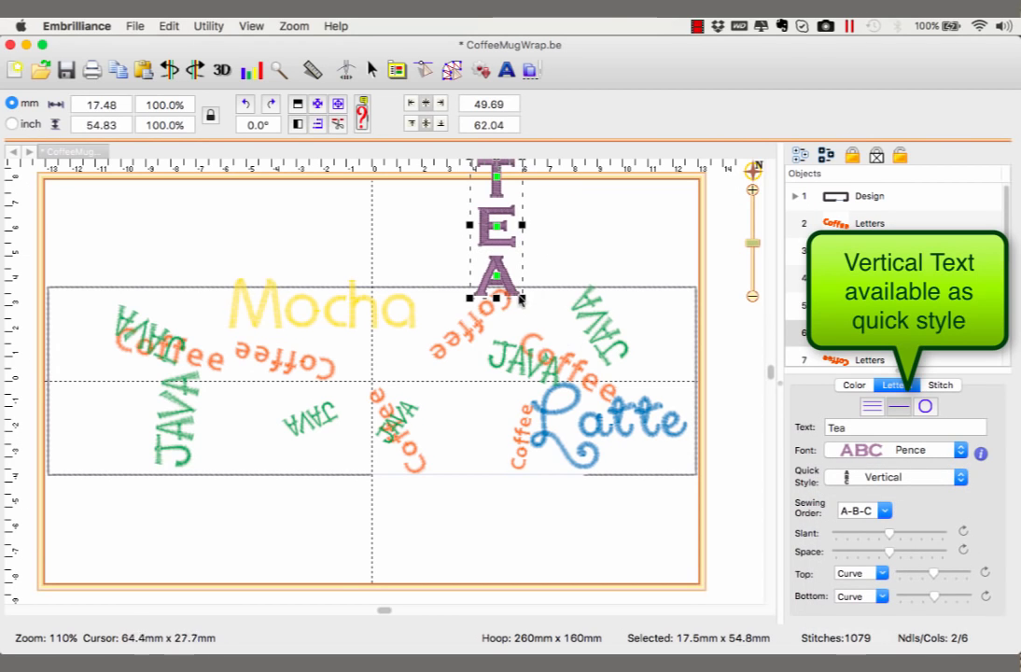
pyautogui.moveTo(520, 296); pyautogui.dragTo(131, 470)
pyautogui.moveTo(133, 471); pyautogui.dragTo(137, 477)
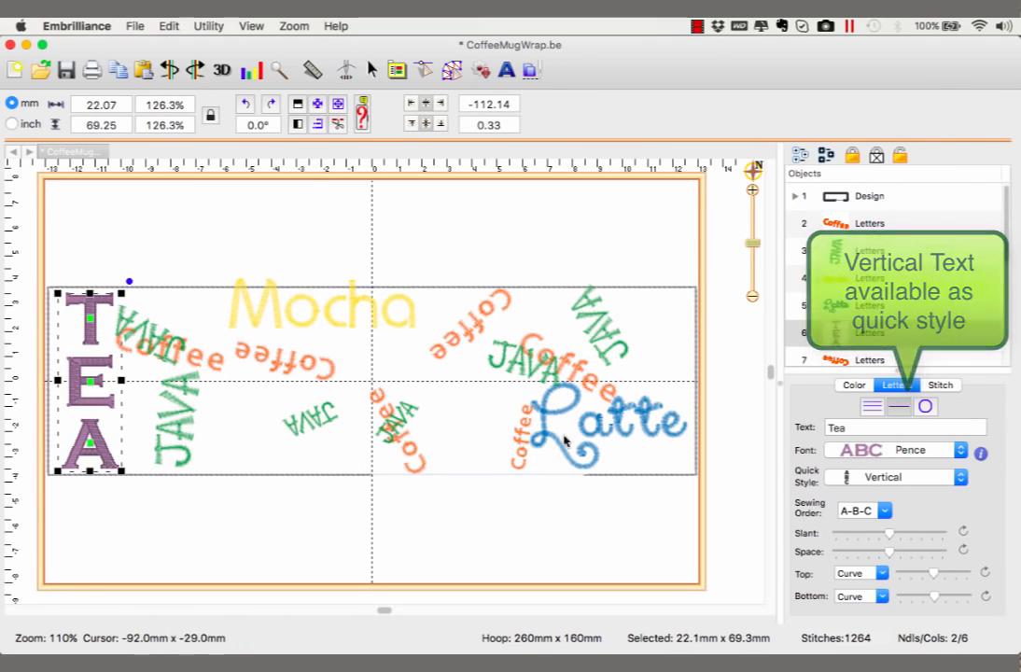
# Move the Mocha lettering inside the rectangle's top edge and offset its individual letters into a staggered word about 82 mm wide.
pyautogui.click(385, 320)
pyautogui.moveTo(401, 336); pyautogui.dragTo(357, 335)
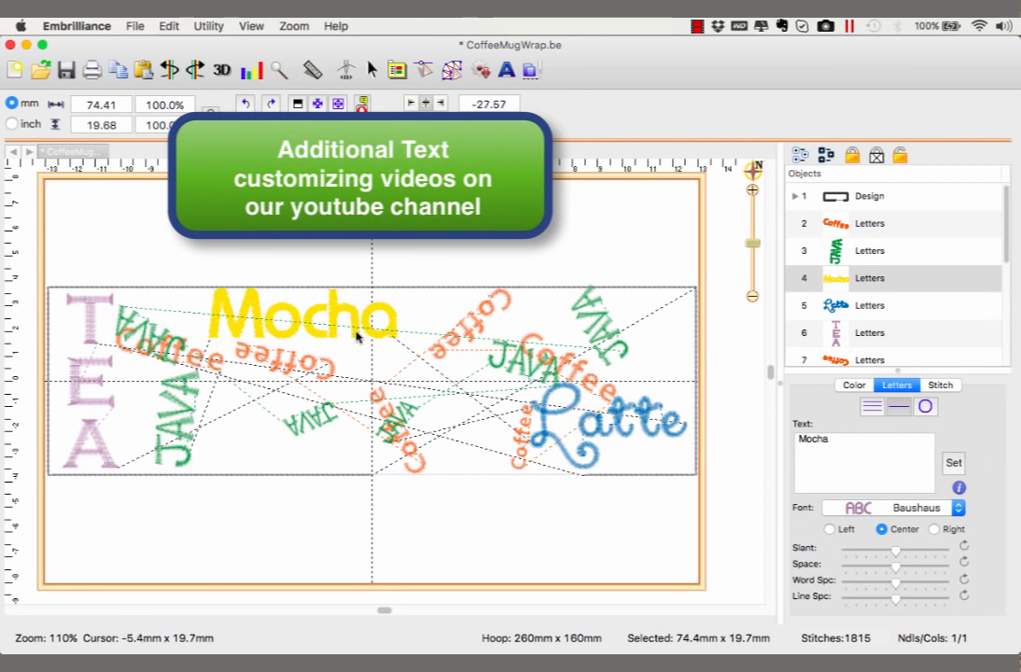
pyautogui.click(284, 324)
pyautogui.moveTo(286, 316); pyautogui.dragTo(290, 313)
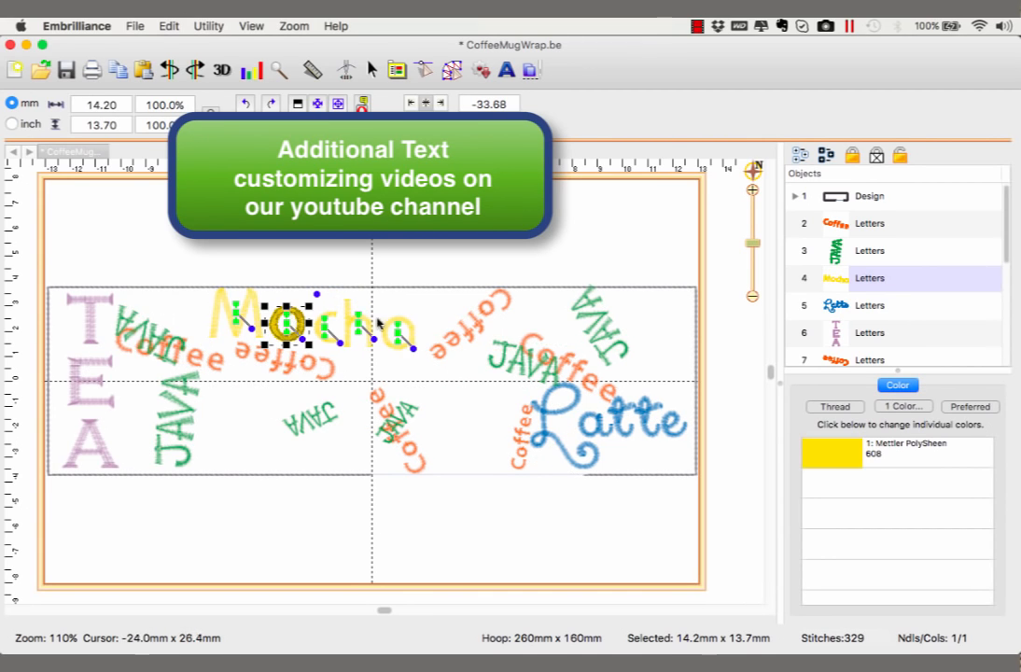
pyautogui.moveTo(396, 333); pyautogui.dragTo(359, 330)
pyautogui.click(395, 360)
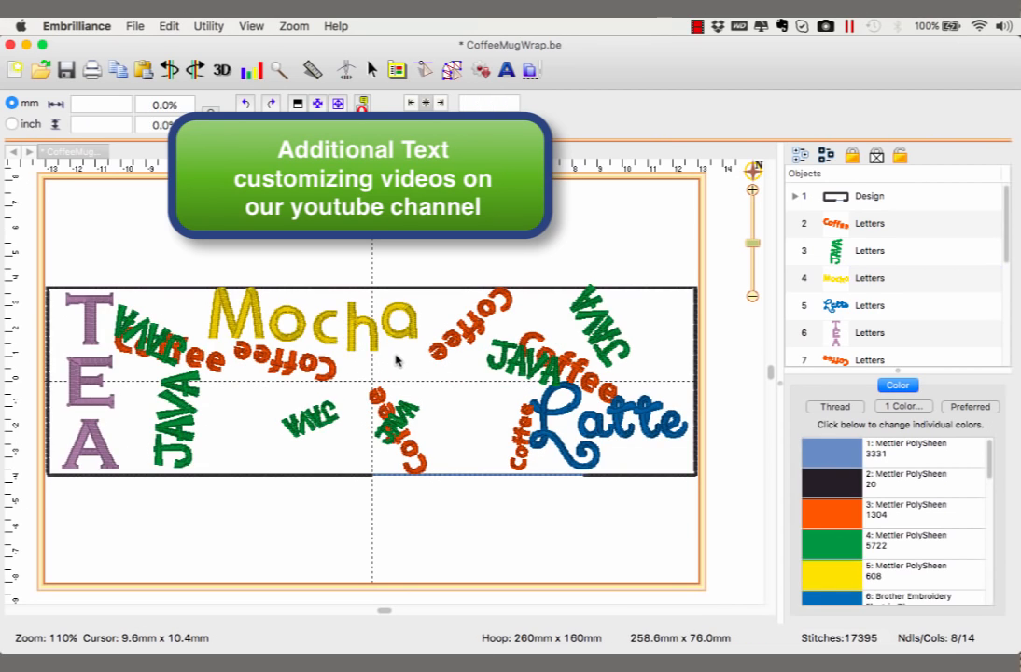
pyautogui.moveTo(257, 327); pyautogui.dragTo(261, 336)
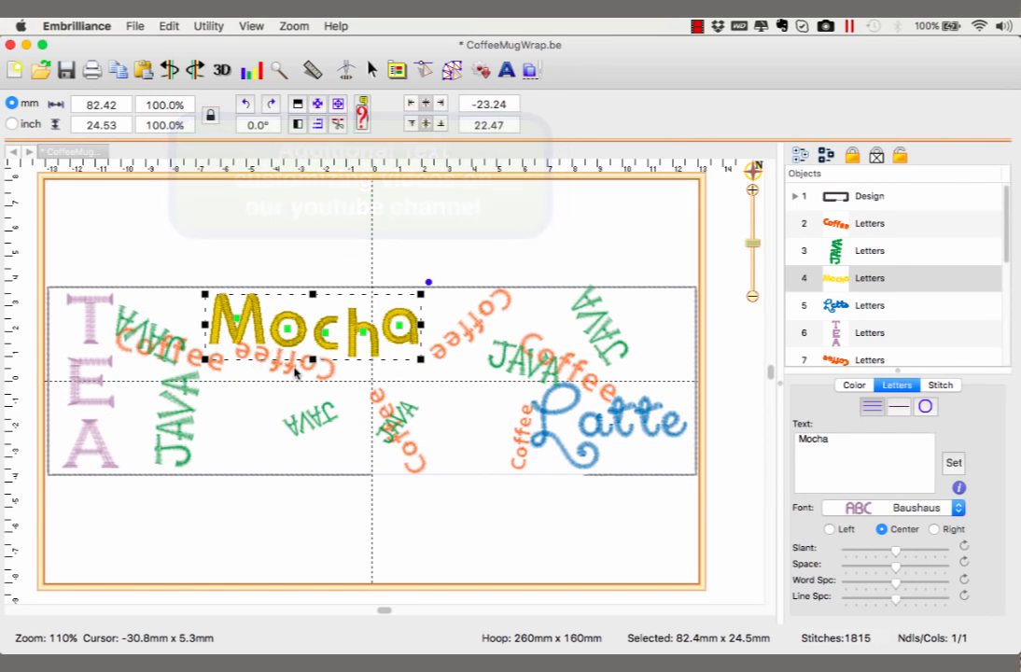
# Reposition the Coffee copies below Mocha, over the small Java and above Latte, plus the upper right Java, so they no longer overlap neighbouring words.
pyautogui.click(295, 371)
pyautogui.moveTo(292, 373); pyautogui.dragTo(291, 387)
pyautogui.click(421, 459)
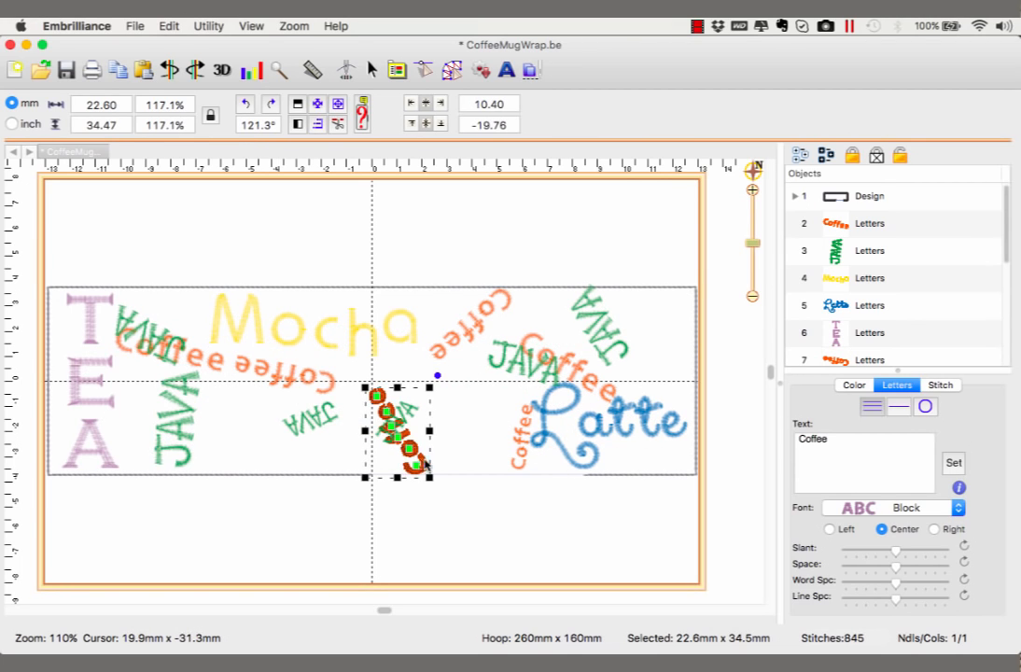
pyautogui.moveTo(424, 466); pyautogui.dragTo(485, 447)
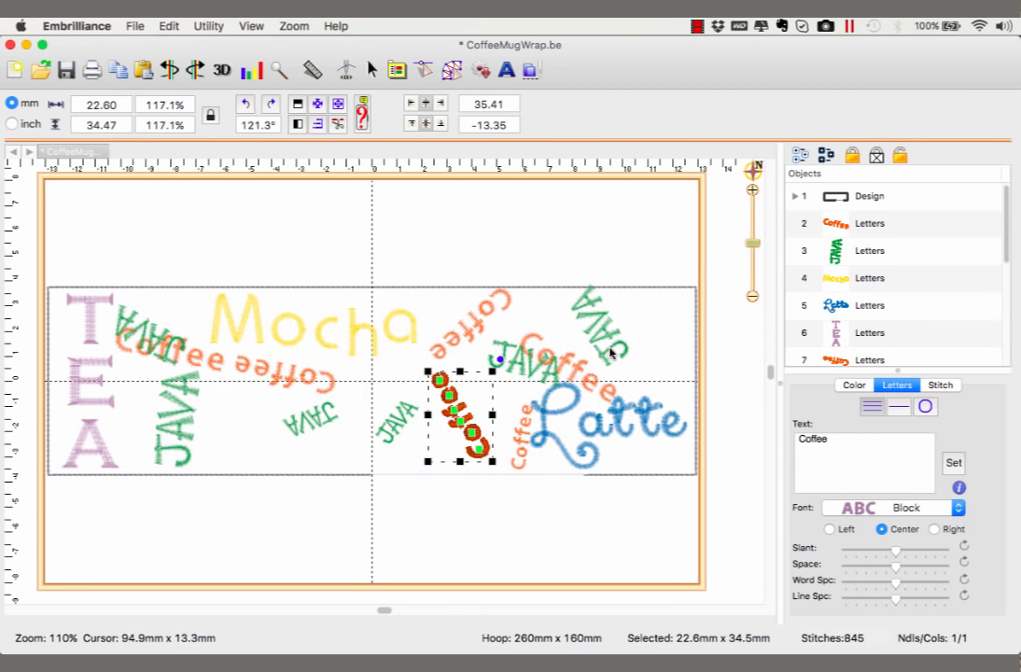
pyautogui.click(606, 355)
pyautogui.moveTo(628, 358); pyautogui.dragTo(680, 372)
pyautogui.click(595, 379)
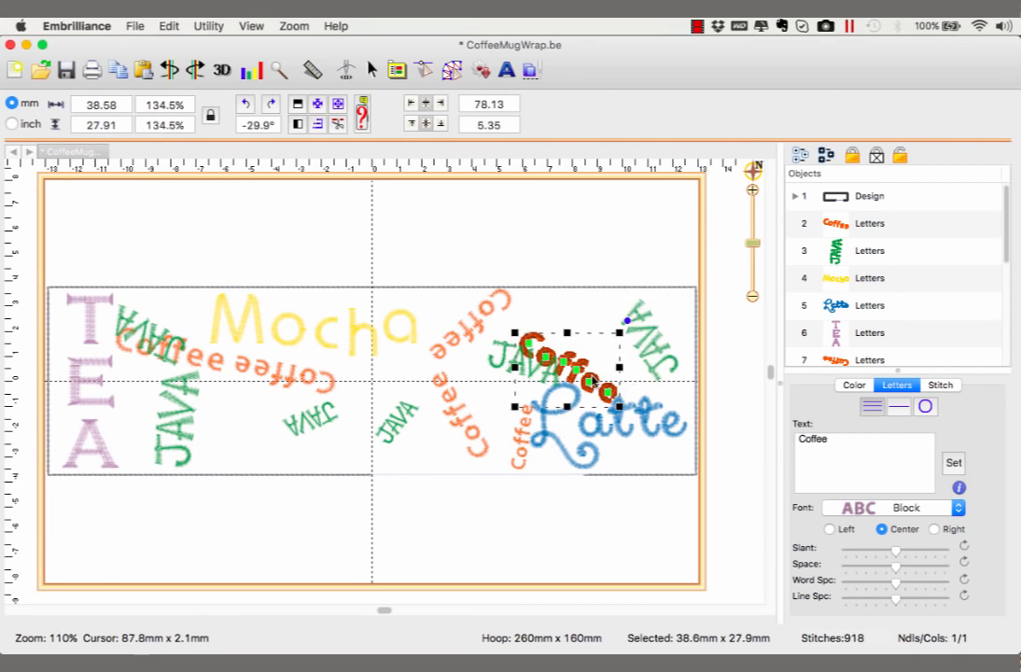
pyautogui.moveTo(593, 380); pyautogui.dragTo(601, 334)
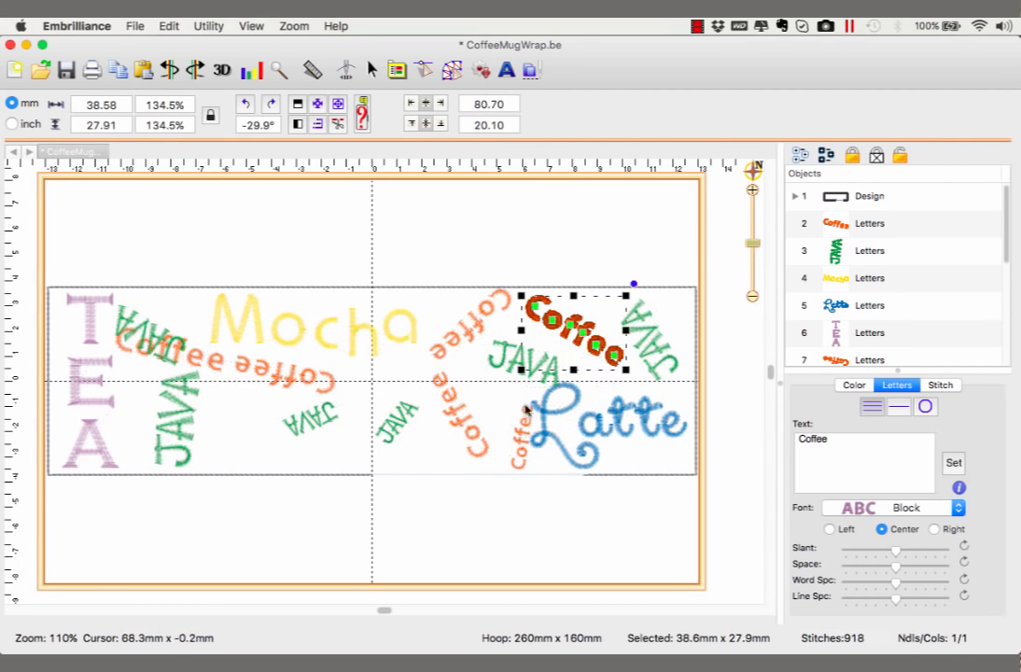
# Move the small Coffee copy away from Latte to the vertical centre line and enlarge the diagonal Coffee beside Latte to about 26 x 40 mm.
pyautogui.click(523, 466)
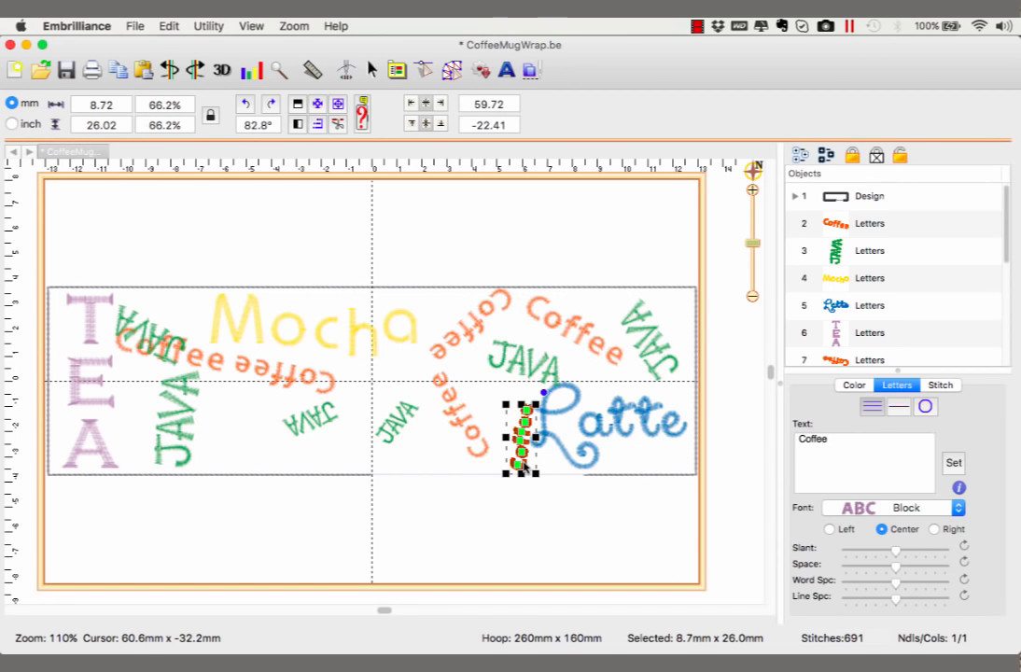
pyautogui.moveTo(524, 467); pyautogui.dragTo(364, 455)
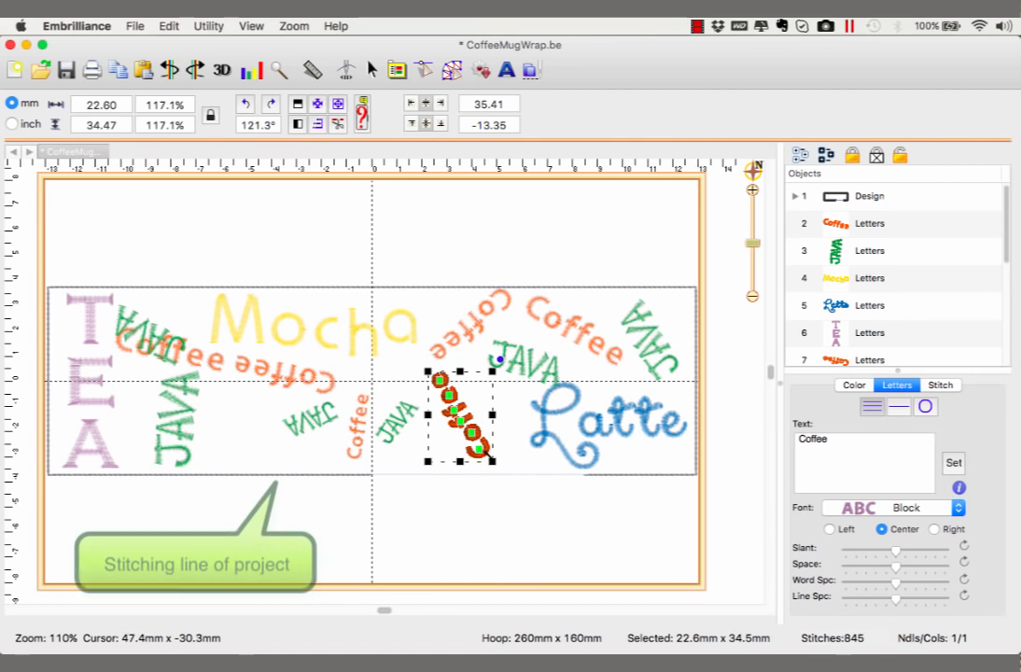
pyautogui.moveTo(492, 455); pyautogui.dragTo(512, 457)
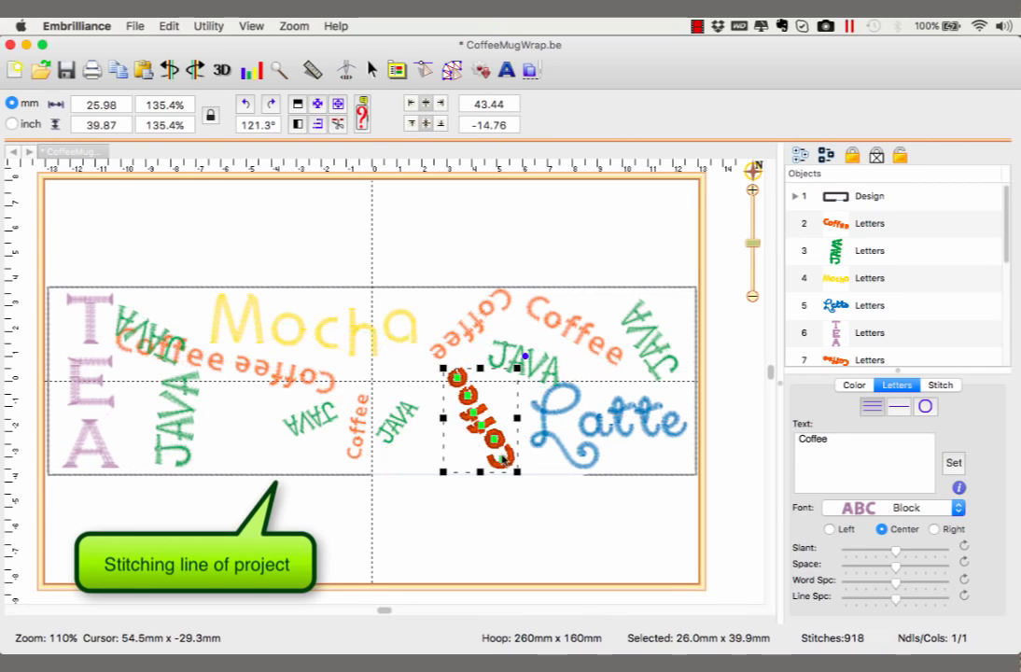
# Enlarge the diagonal Java copy near the centre line to about 30 mm wide and fit it above the rectangle's bottom edge.
pyautogui.click(408, 427)
pyautogui.moveTo(437, 407); pyautogui.dragTo(470, 369)
pyautogui.moveTo(425, 431); pyautogui.dragTo(423, 454)
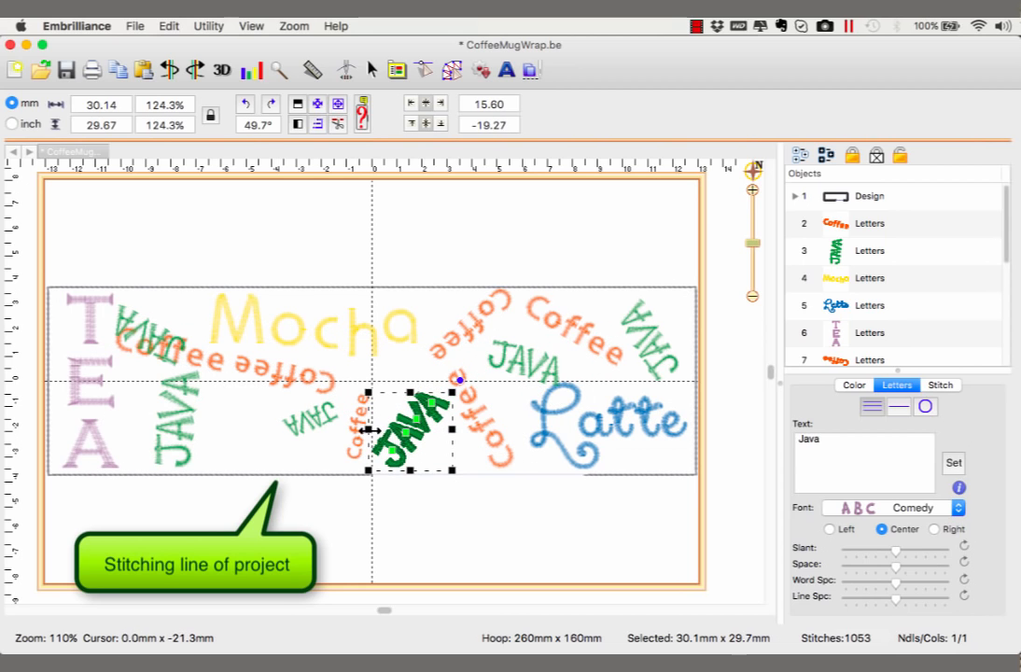
# Tilt the small Coffee copy to about 56° and shift it and the small Java copy leftward along the rectangle's bottom edge.
pyautogui.click(349, 450)
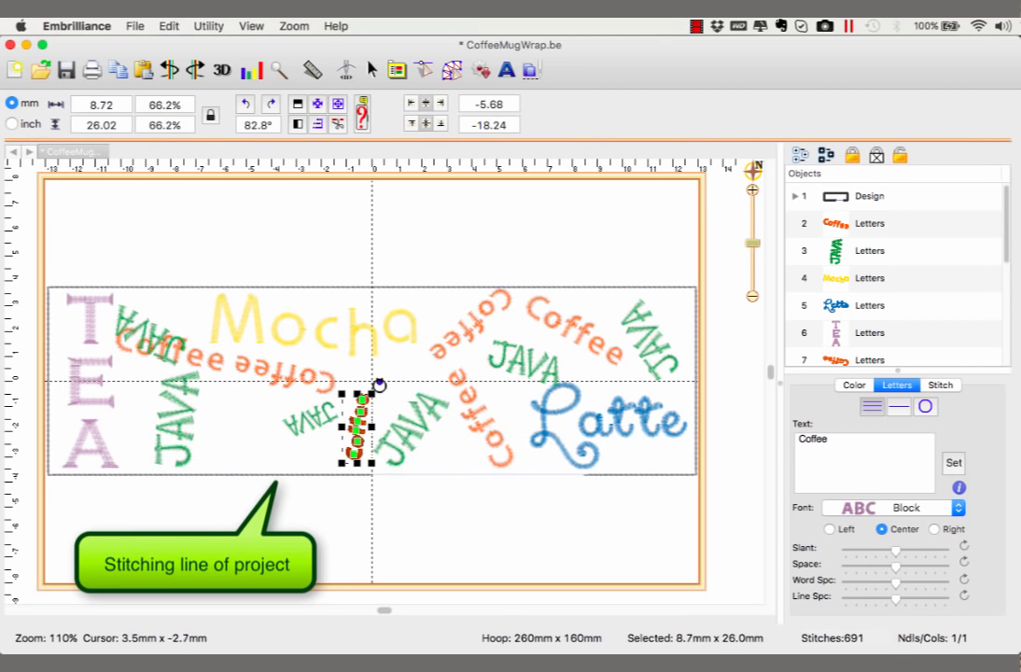
pyautogui.moveTo(379, 384); pyautogui.dragTo(408, 401)
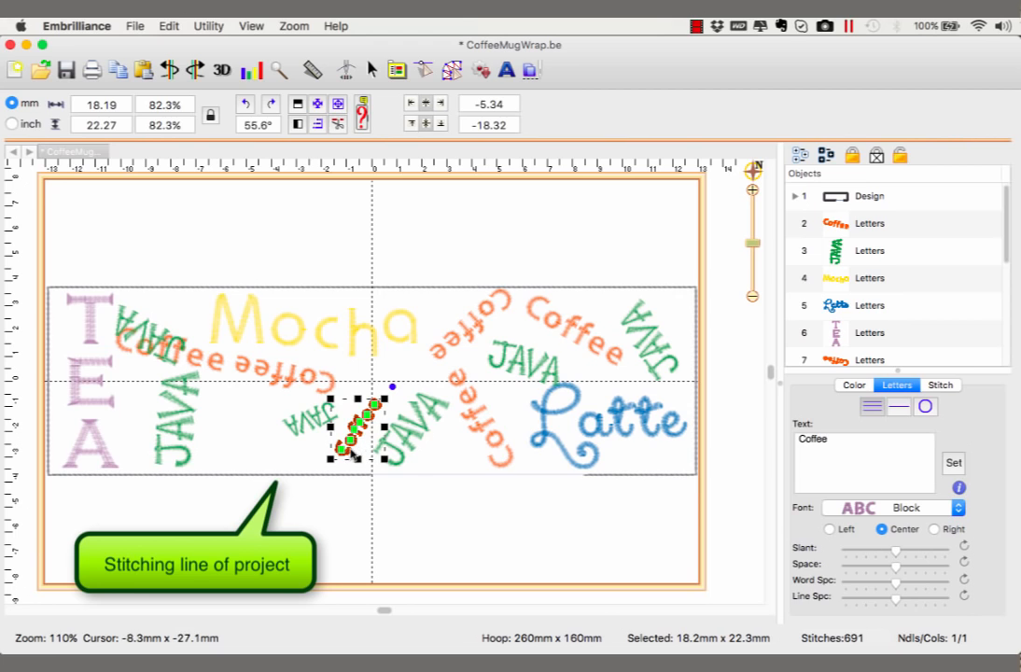
pyautogui.moveTo(352, 454); pyautogui.dragTo(262, 472)
# Delete the Coffee copy overlapping Java beside Tea and move that Java into the gap between Tea and Mocha.
pyautogui.click(217, 369)
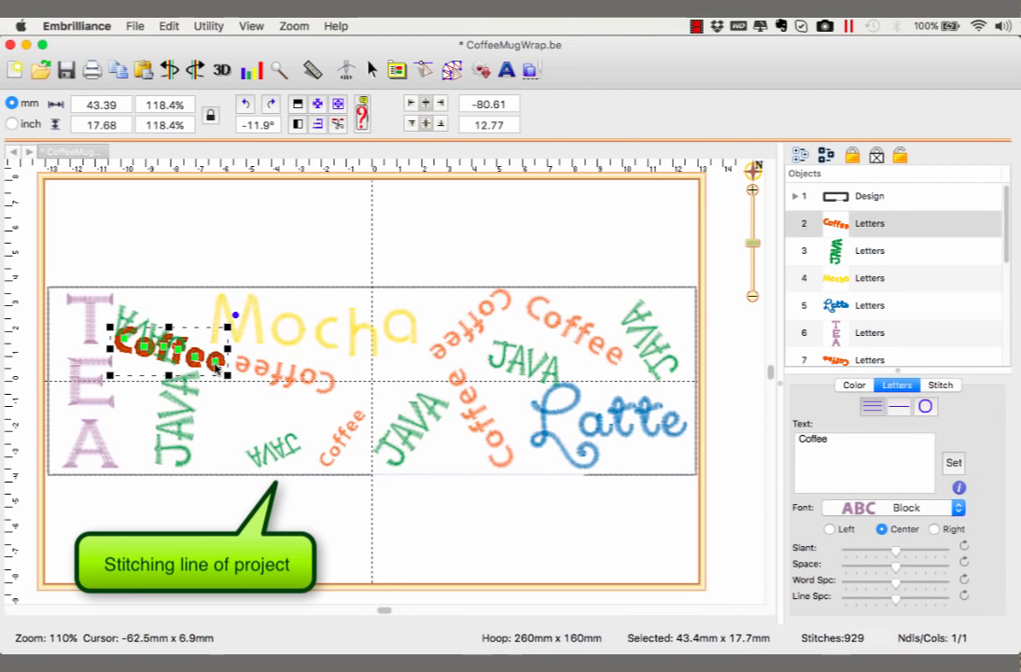
pyautogui.click(180, 344)
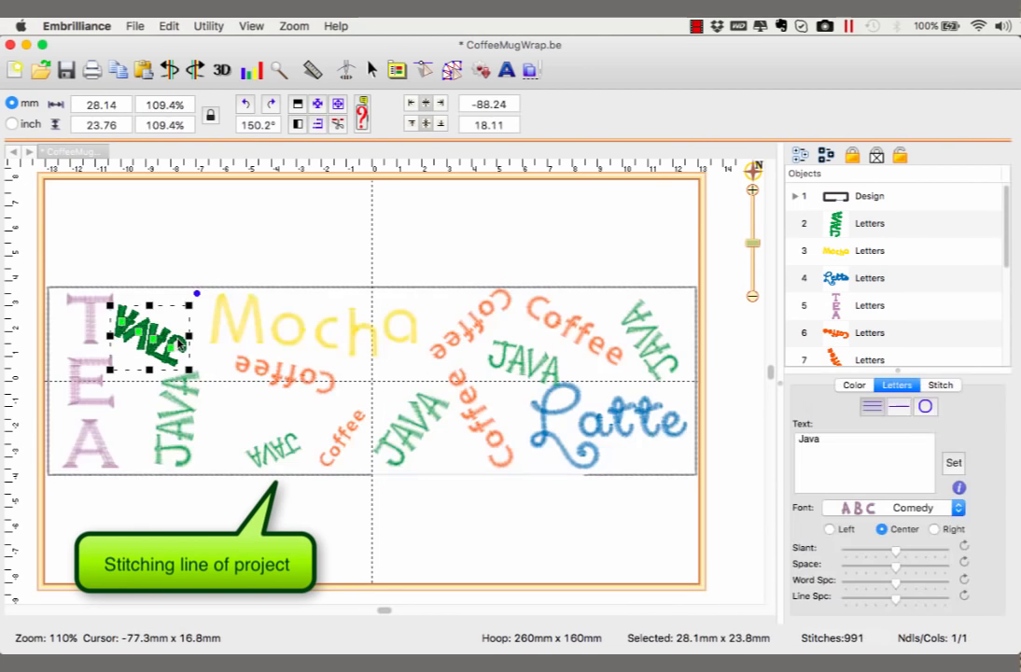
pyautogui.moveTo(189, 348); pyautogui.dragTo(204, 338)
# Enlarge the upside-down Coffee below Mocha and move the small Java copy up into the space beneath it.
pyautogui.click(336, 392)
pyautogui.moveTo(341, 392); pyautogui.dragTo(362, 407)
pyautogui.click(300, 453)
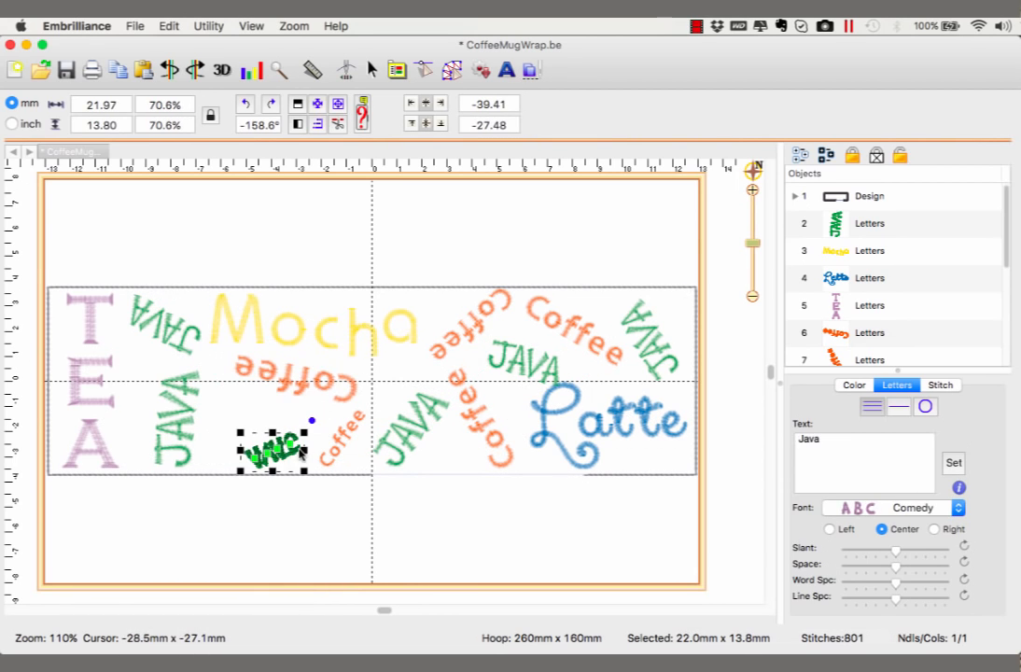
pyautogui.moveTo(296, 457); pyautogui.dragTo(291, 434)
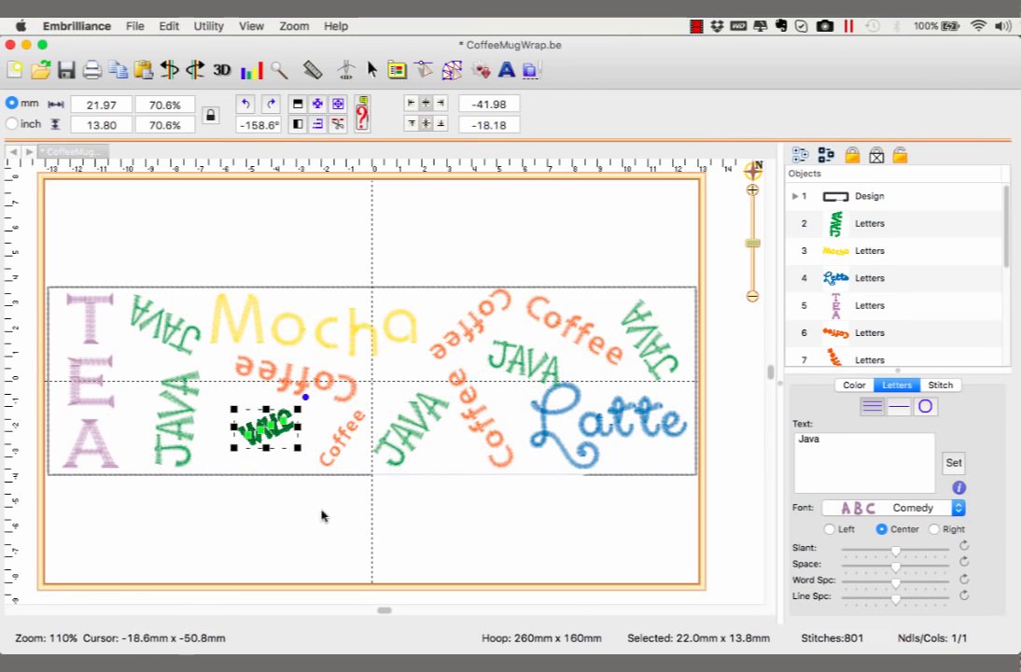
pyautogui.click(321, 515)
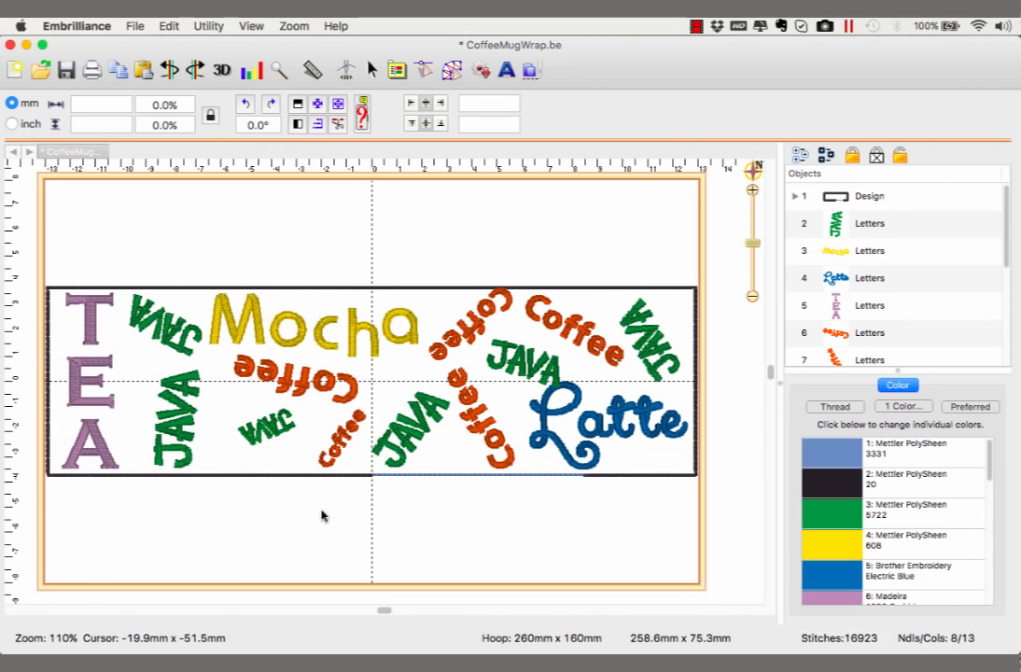
# Move the Java copy above Latte slightly up and left so it clears the Latte lettering.
pyautogui.click(530, 378)
pyautogui.moveTo(531, 377); pyautogui.dragTo(527, 370)
pyautogui.click(471, 507)
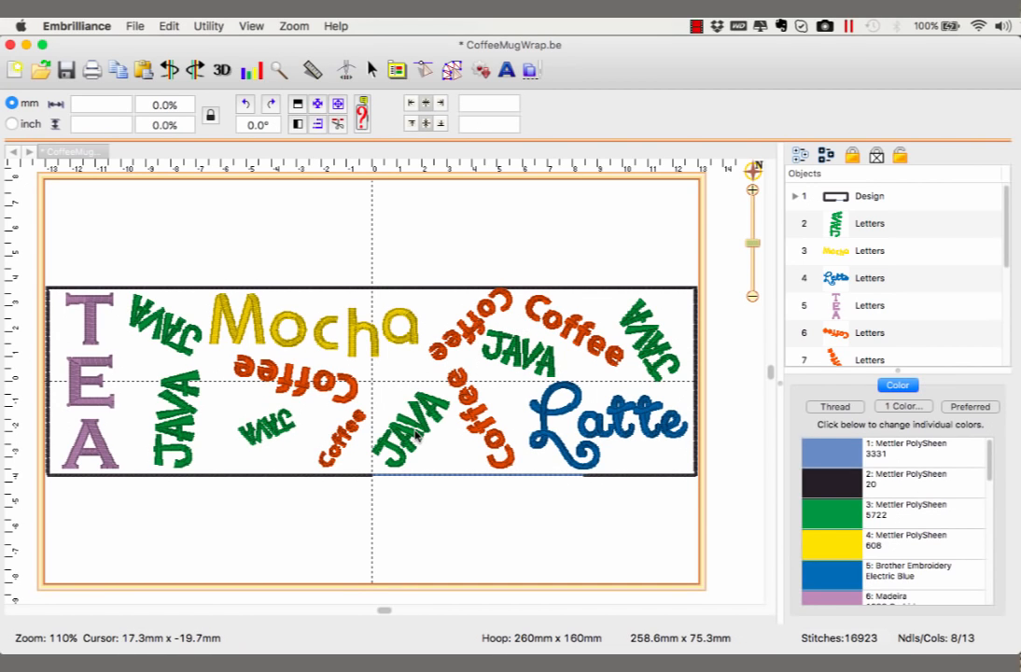
# Rotate the small Coffee copy beside the centre line to about 35° and enlarge it to about 30 mm wide.
pyautogui.click(334, 454)
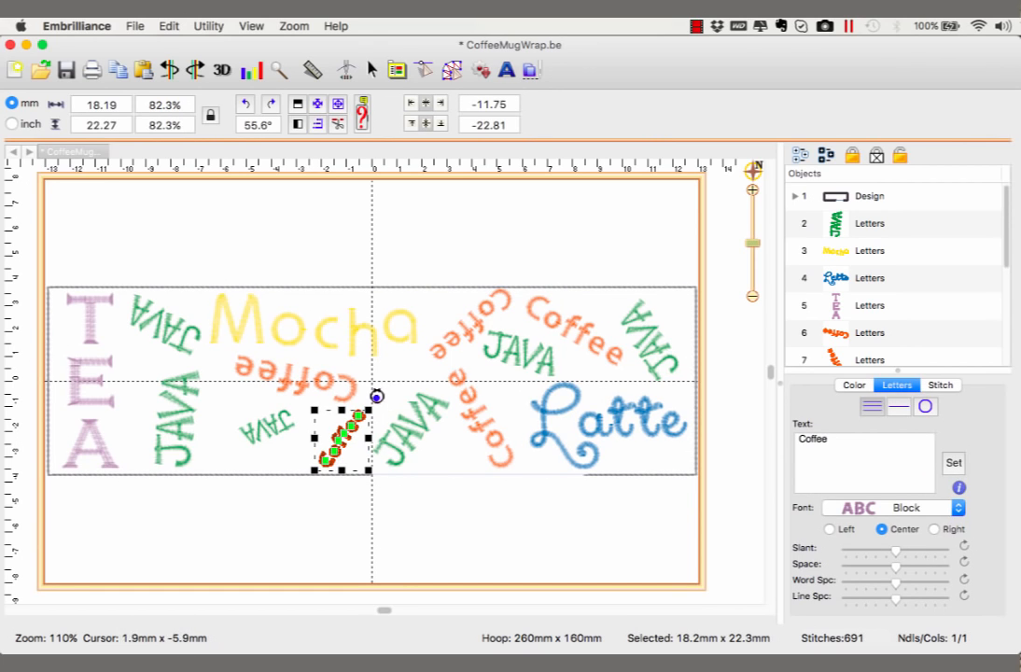
pyautogui.moveTo(346, 399); pyautogui.dragTo(394, 406)
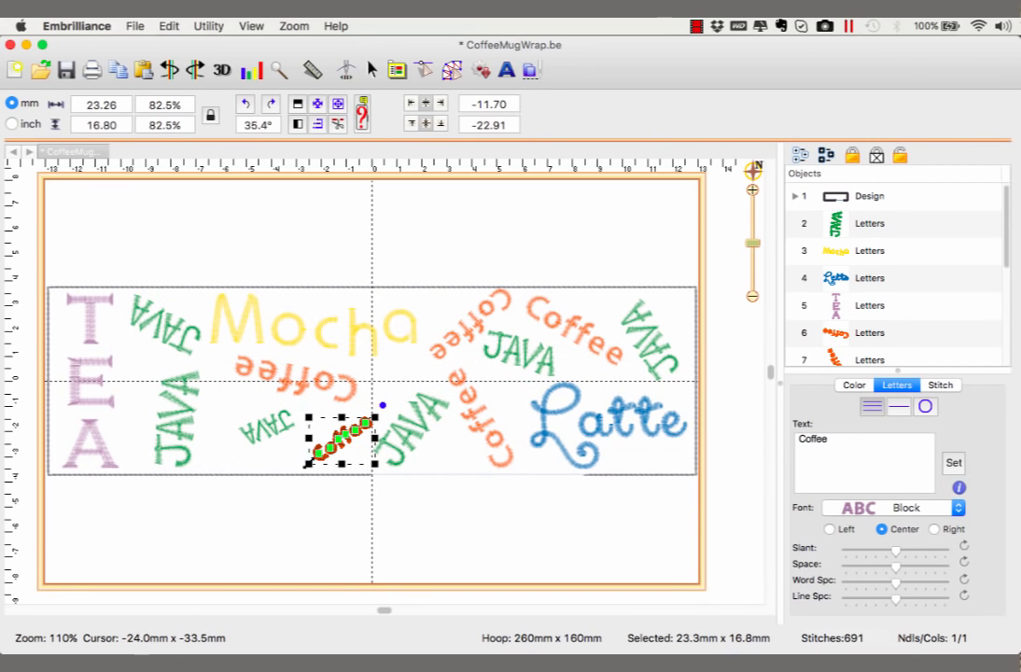
pyautogui.moveTo(309, 440); pyautogui.dragTo(288, 406)
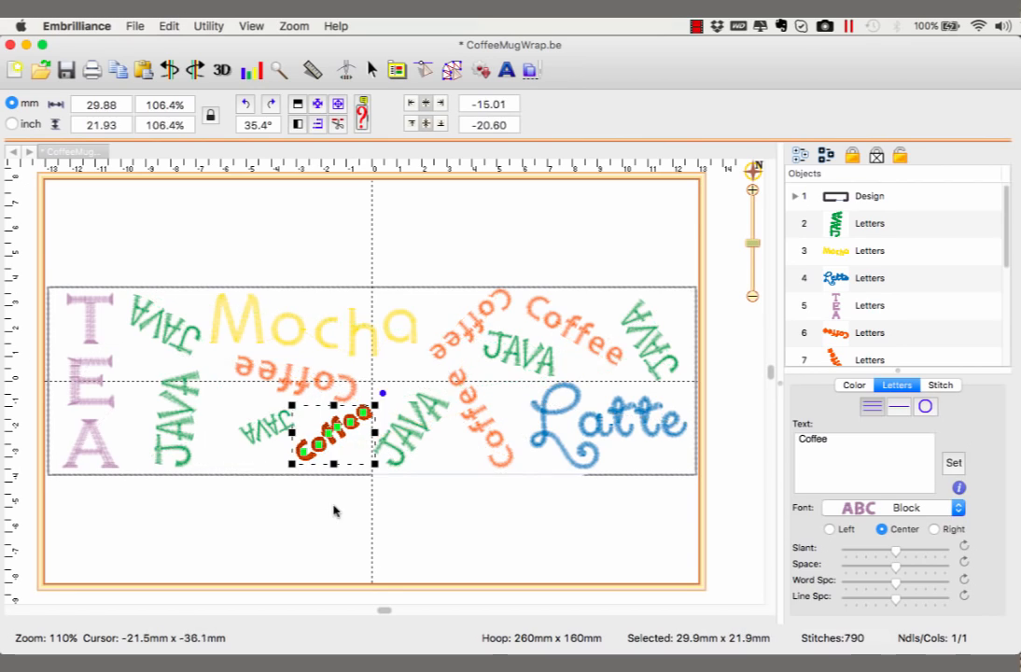
pyautogui.click(335, 510)
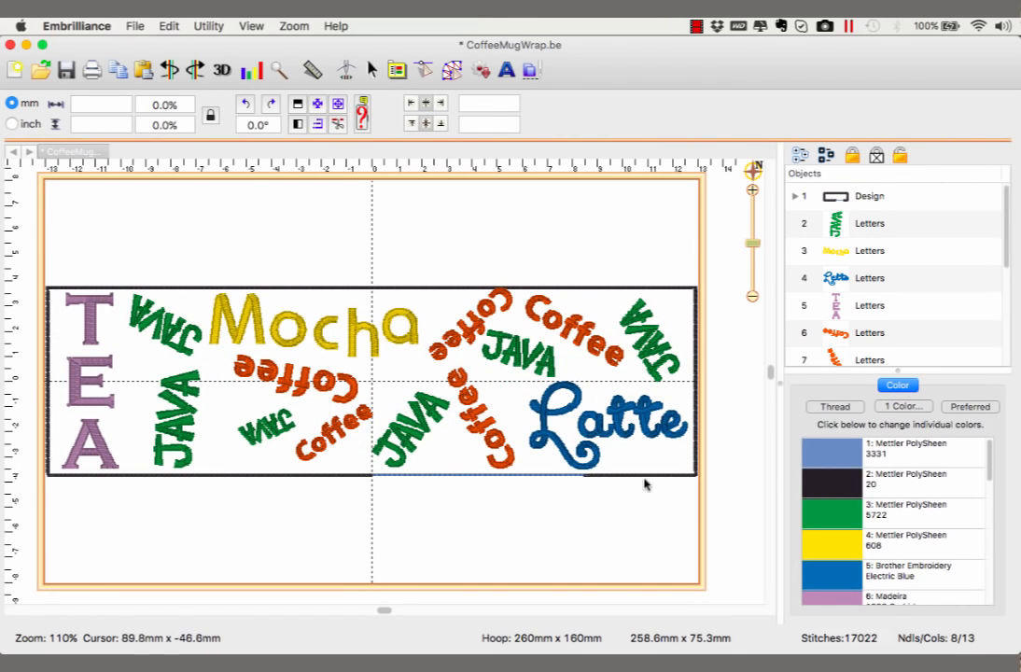
# Expand the Design object and move its Run outline to the end of the stitching order, after all the lettering.
pyautogui.moveTo(834, 369); pyautogui.dragTo(833, 506)
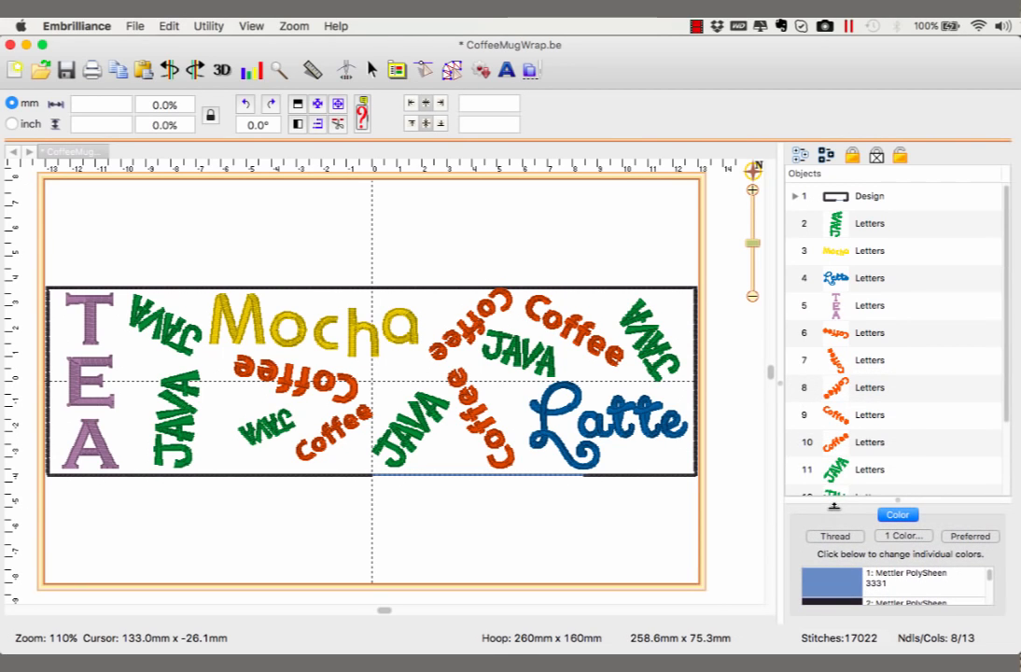
pyautogui.click(796, 197)
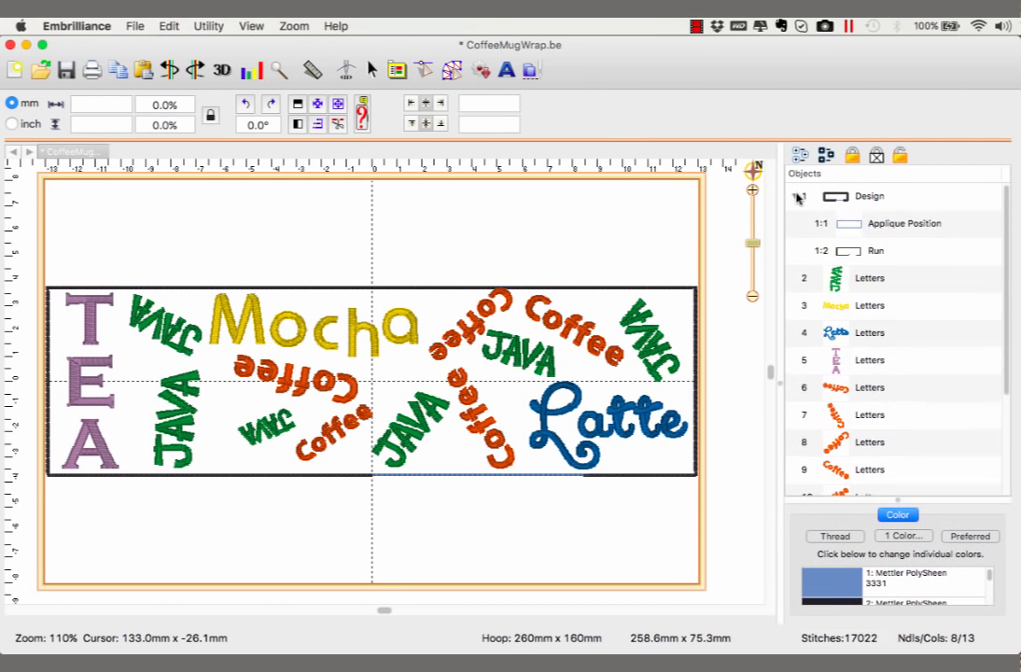
pyautogui.click(886, 254)
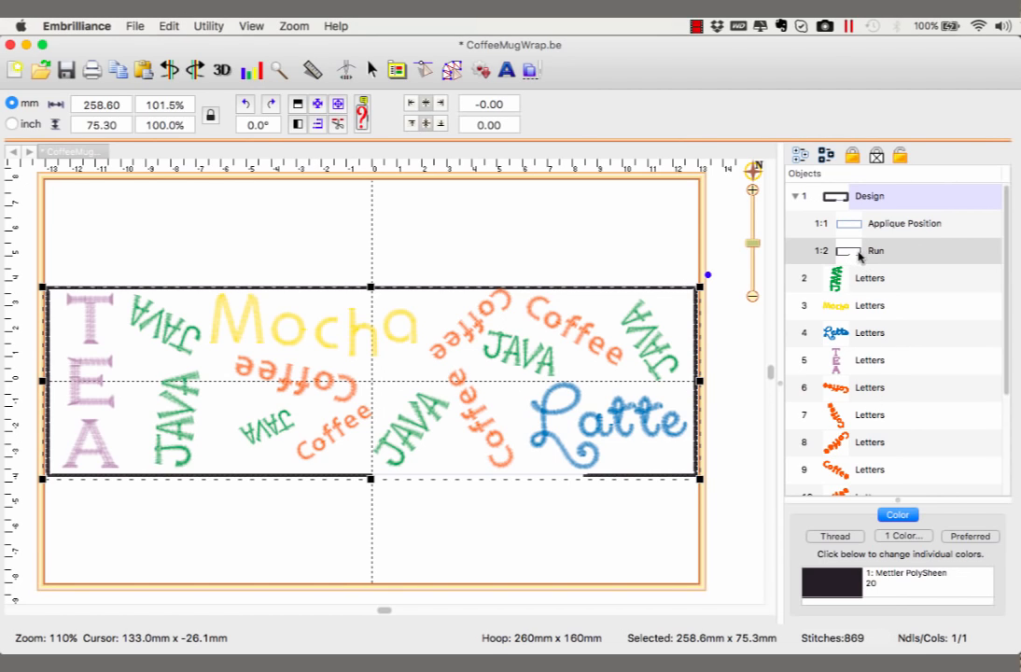
pyautogui.moveTo(859, 256); pyautogui.dragTo(866, 487)
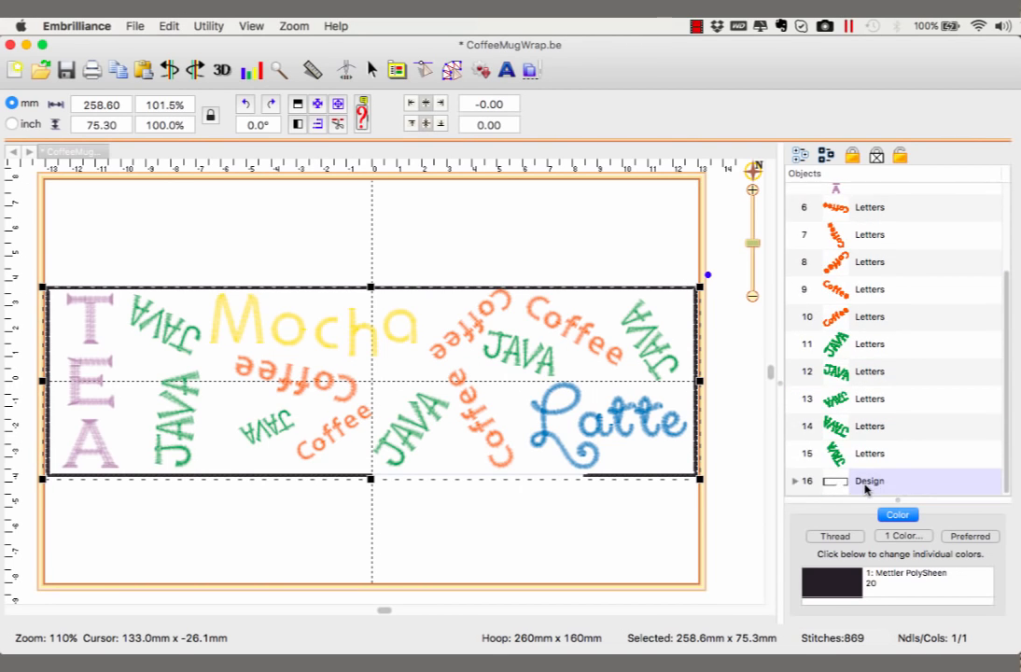
# Recolor the diagonal Coffee copy beside Latte with Mettler PolySheen 2905 from the Bright variety palette.
pyautogui.click(481, 422)
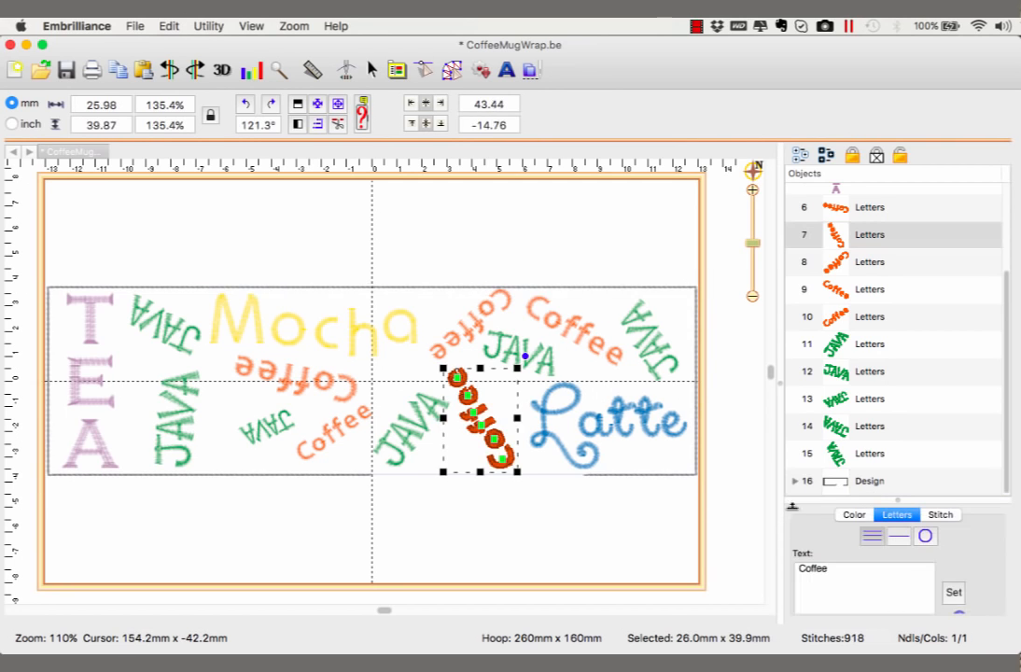
pyautogui.moveTo(849, 369); pyautogui.dragTo(847, 361)
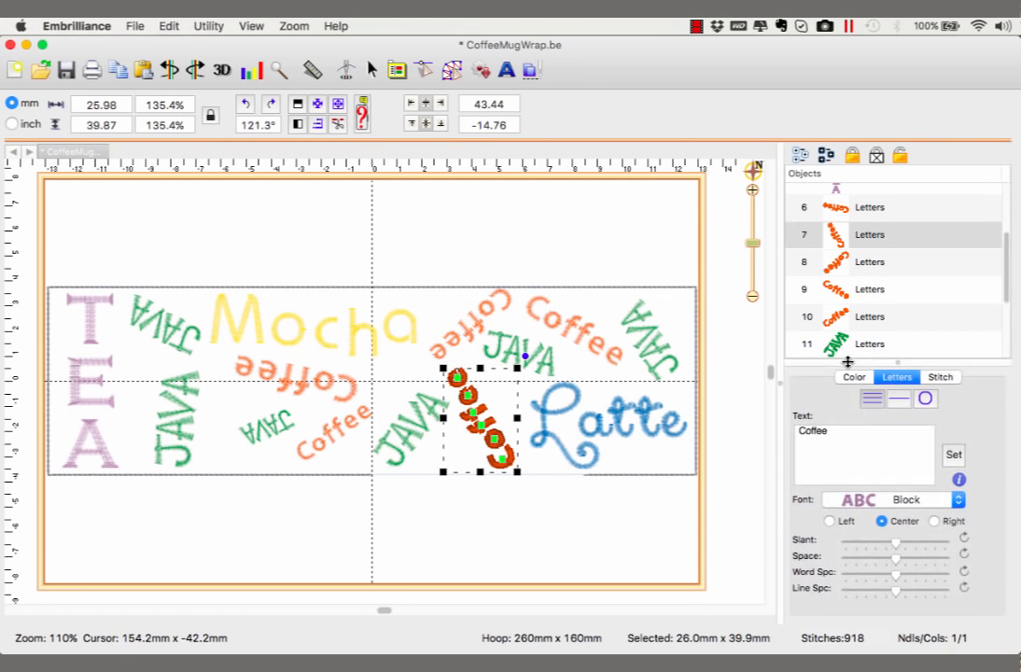
pyautogui.click(854, 376)
pyautogui.click(834, 444)
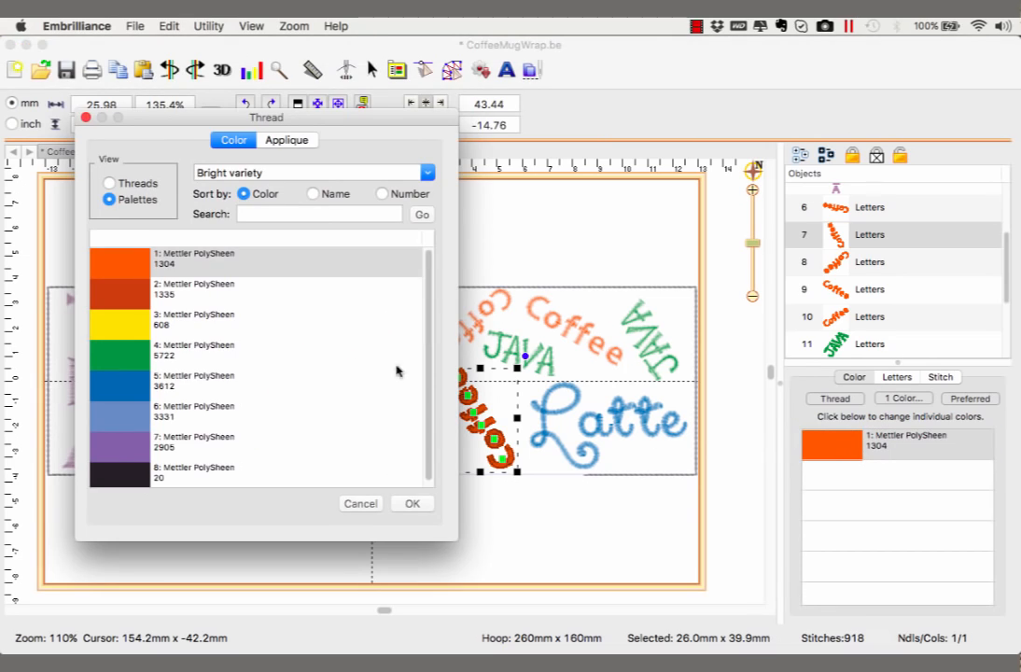
pyautogui.click(111, 447)
pyautogui.click(413, 504)
pyautogui.click(487, 529)
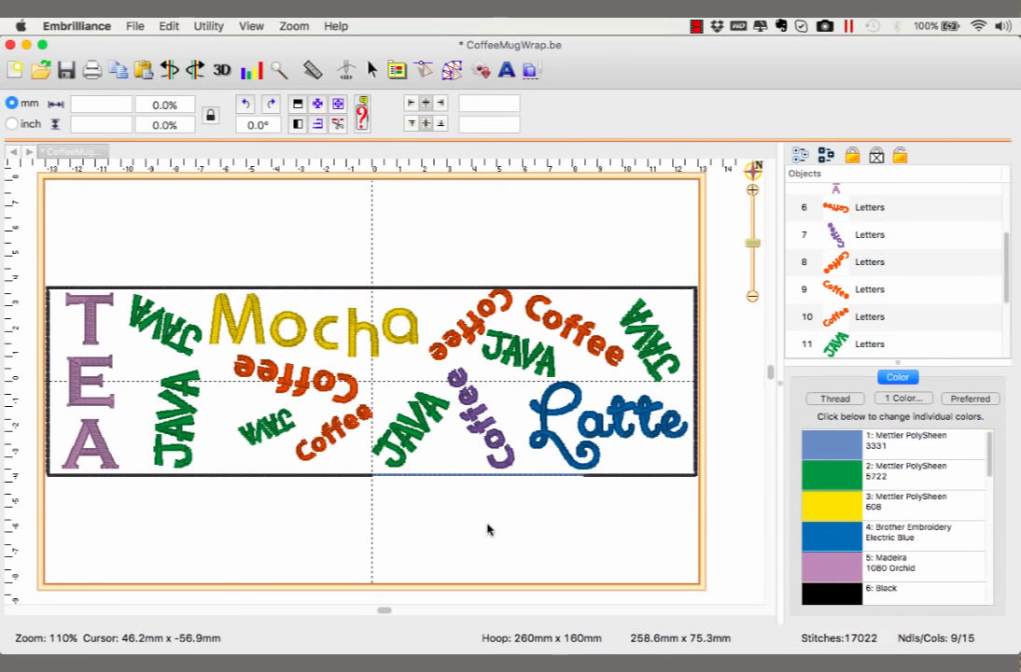